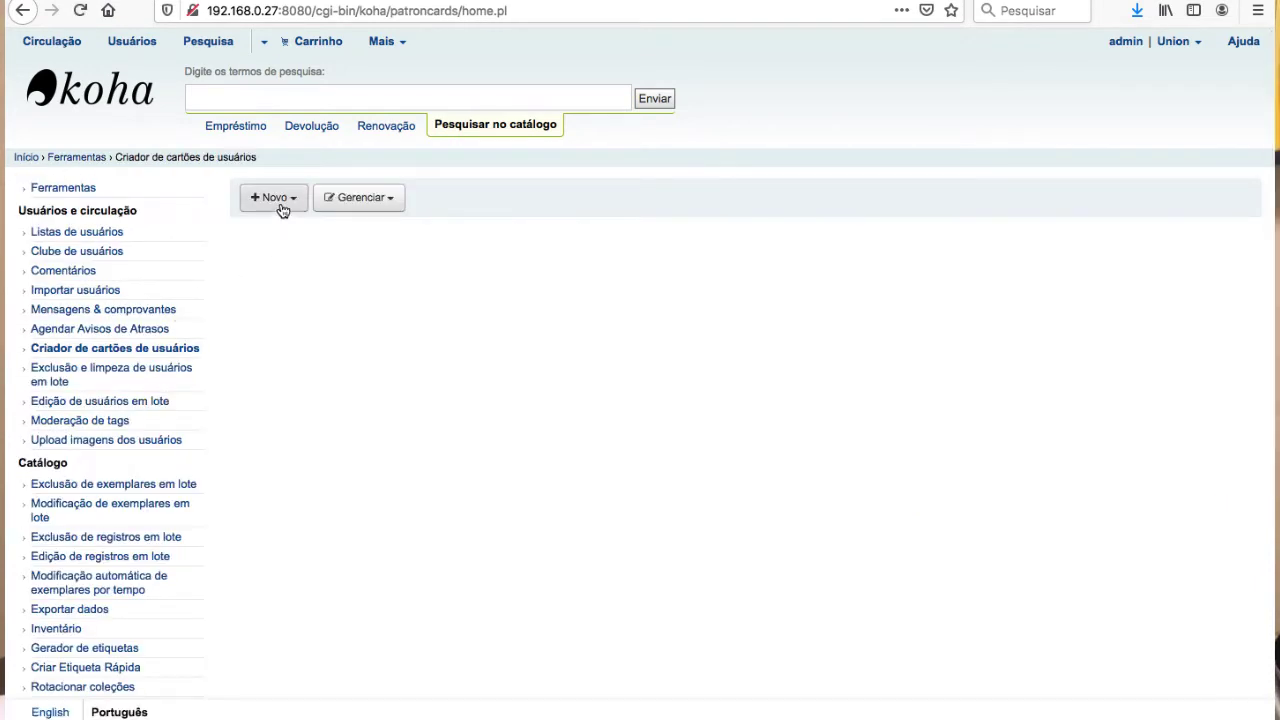
- Open the list of available printer profiles in the patron card creator
click(283, 208)
click(348, 201)
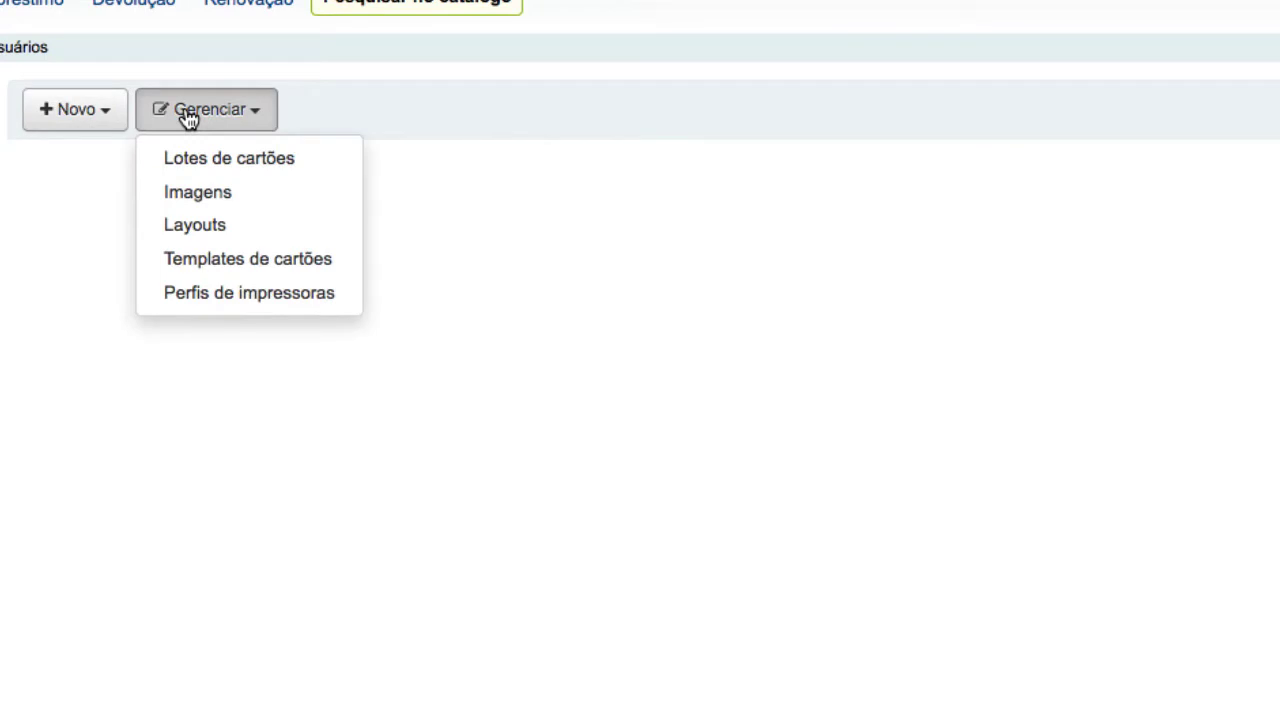
click(190, 295)
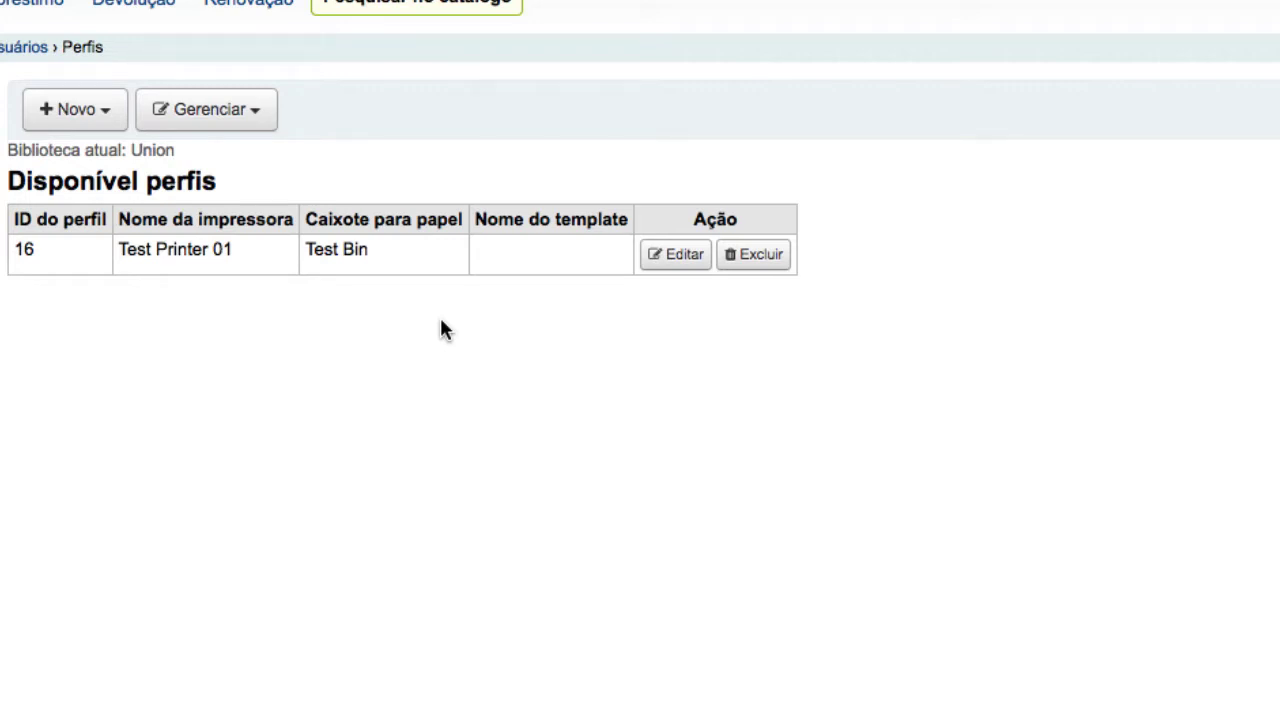
- Open the card template HB-PC0001 for editing and check its unit options, keeping Centímetros SI
click(248, 116)
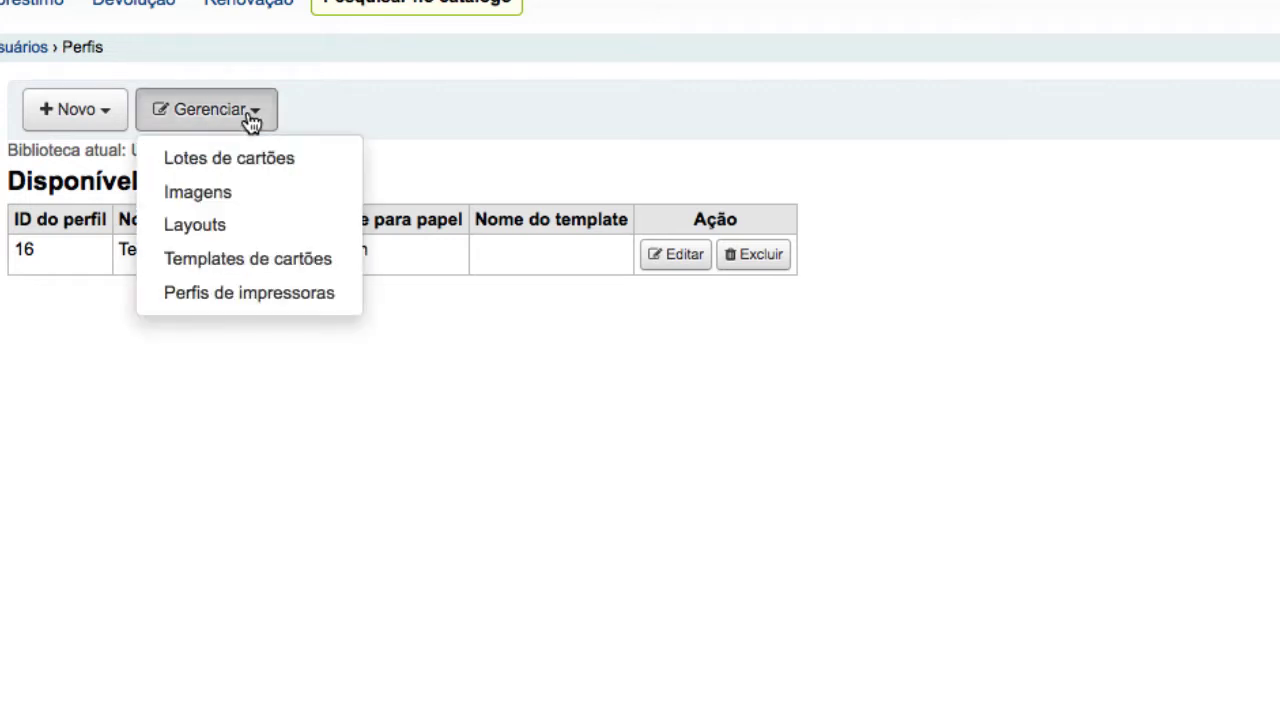
click(248, 259)
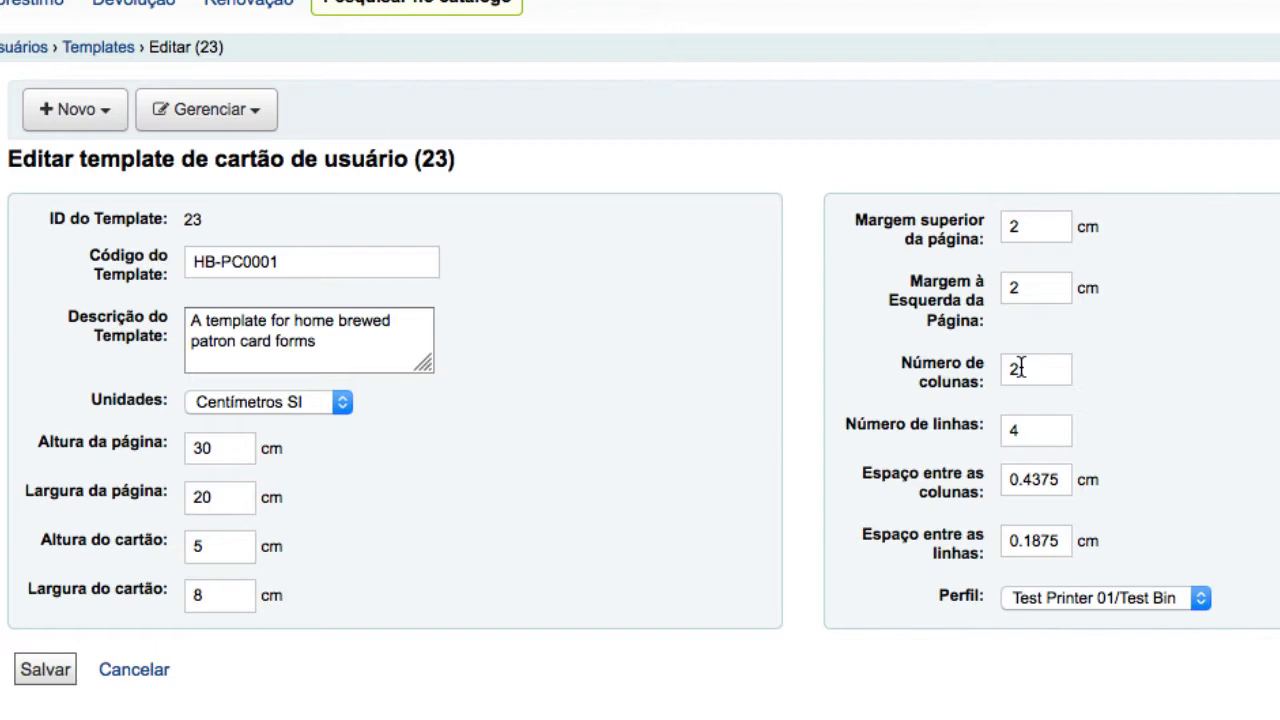
click(303, 397)
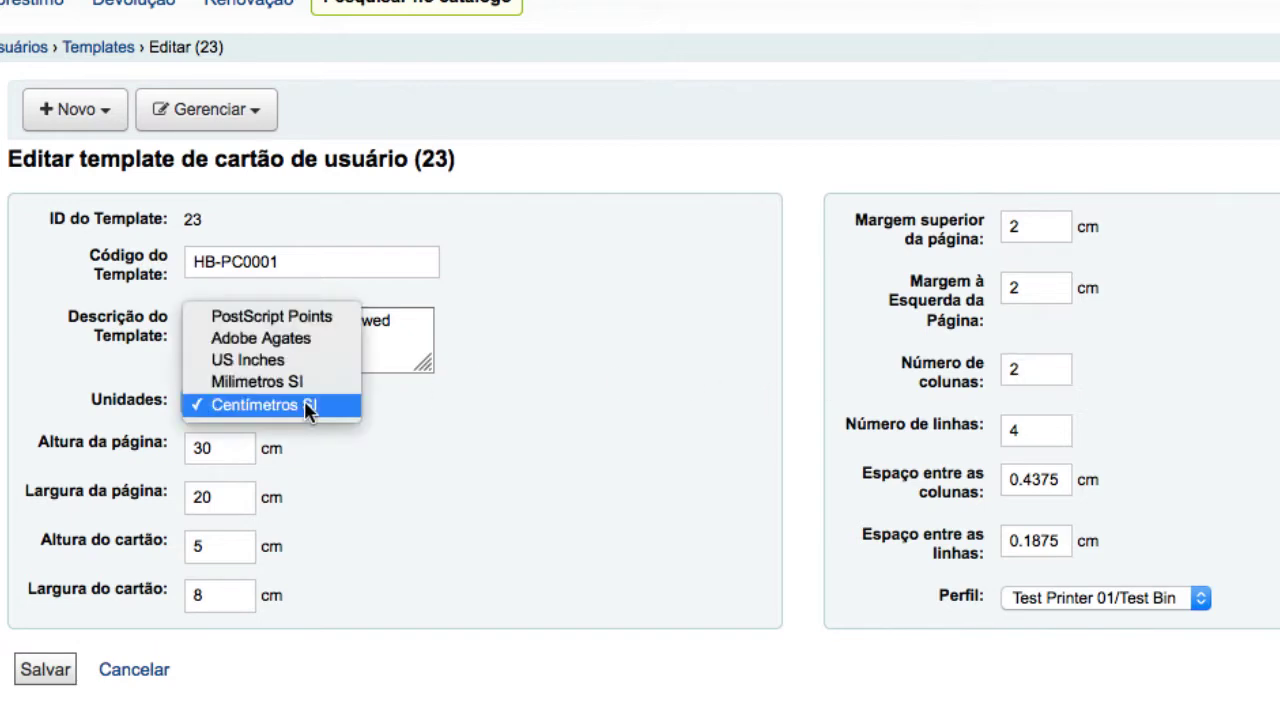
click(304, 404)
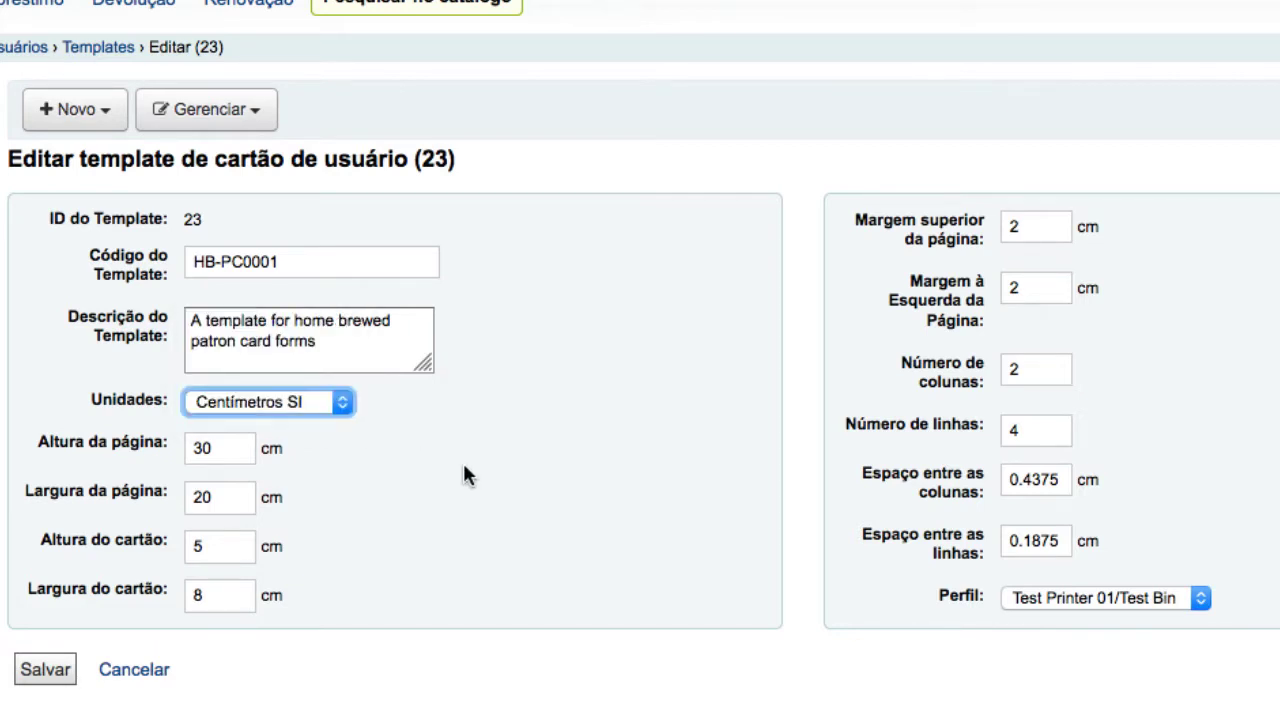
- Upload usp.jpg as an additional patron card image named USP
click(230, 120)
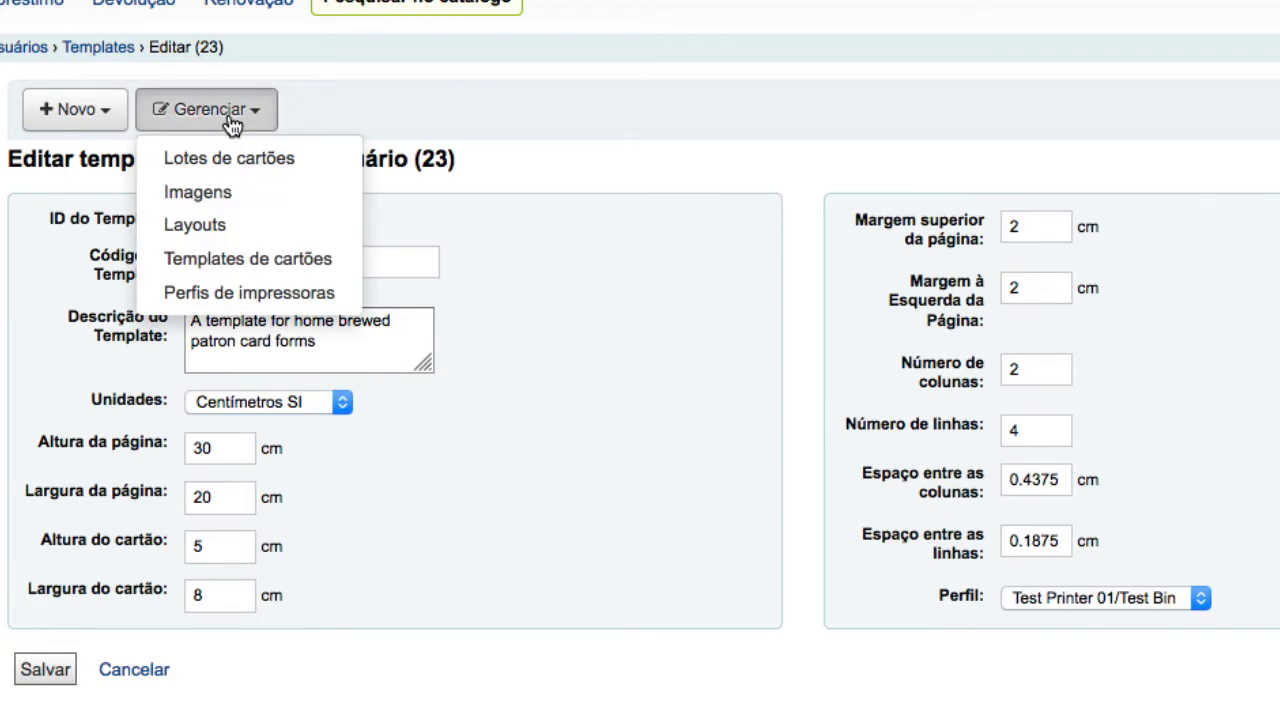
click(222, 193)
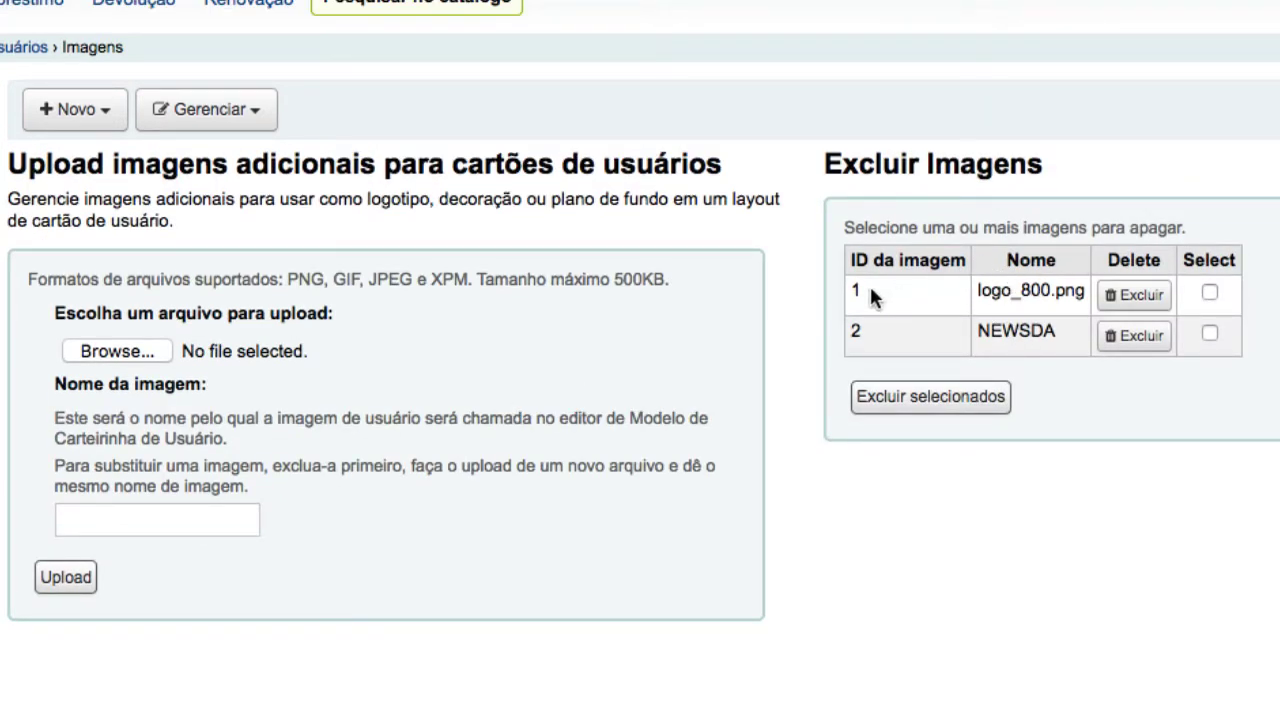
click(72, 118)
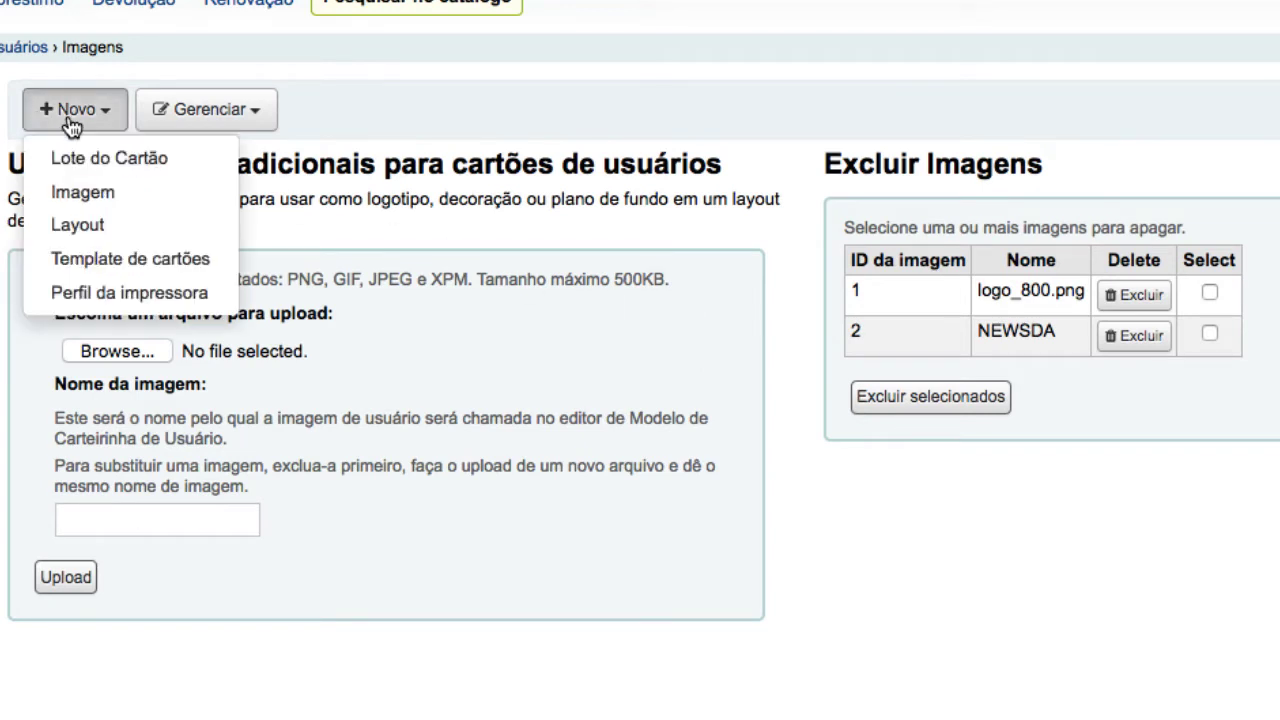
click(80, 195)
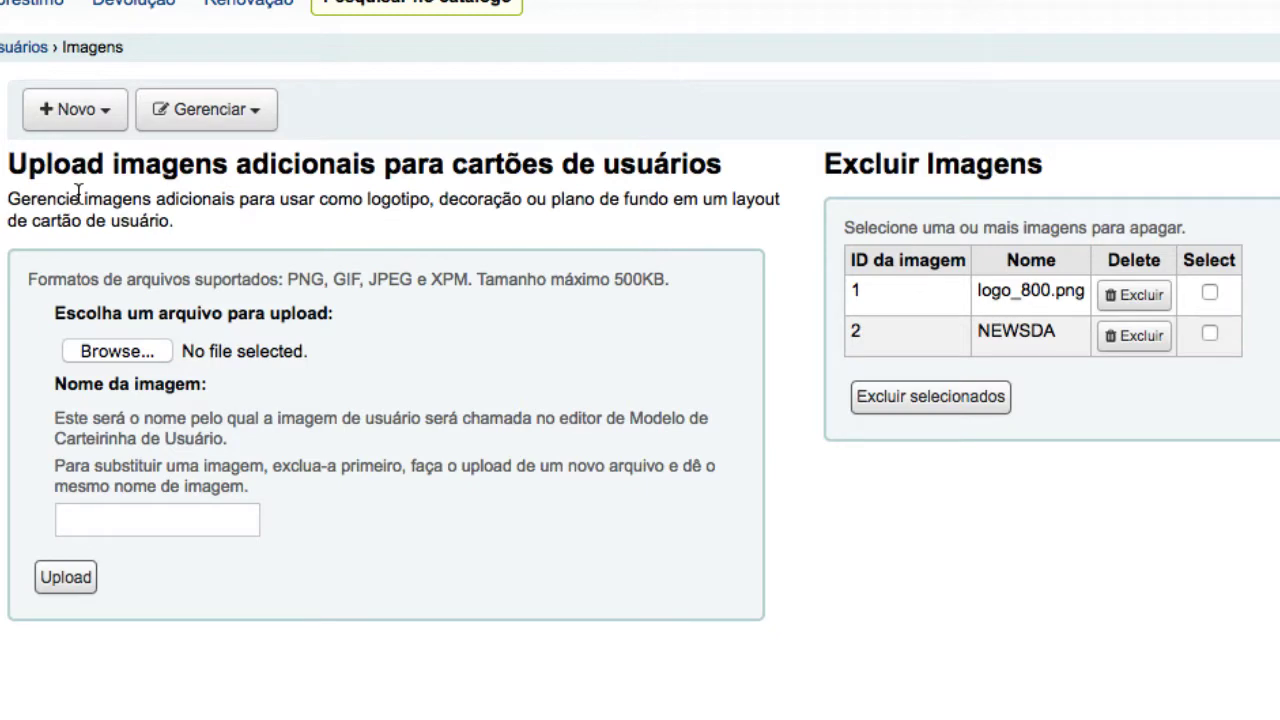
click(153, 352)
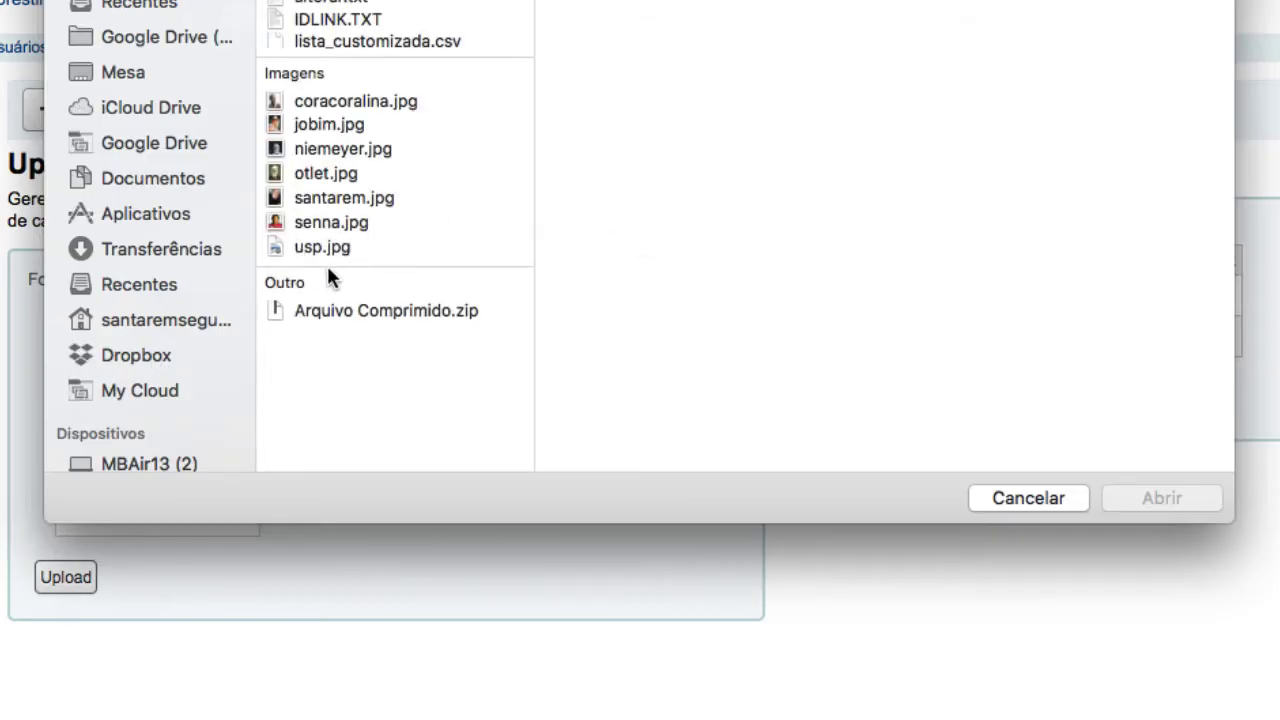
click(326, 248)
click(1150, 498)
click(206, 516)
text(USP)
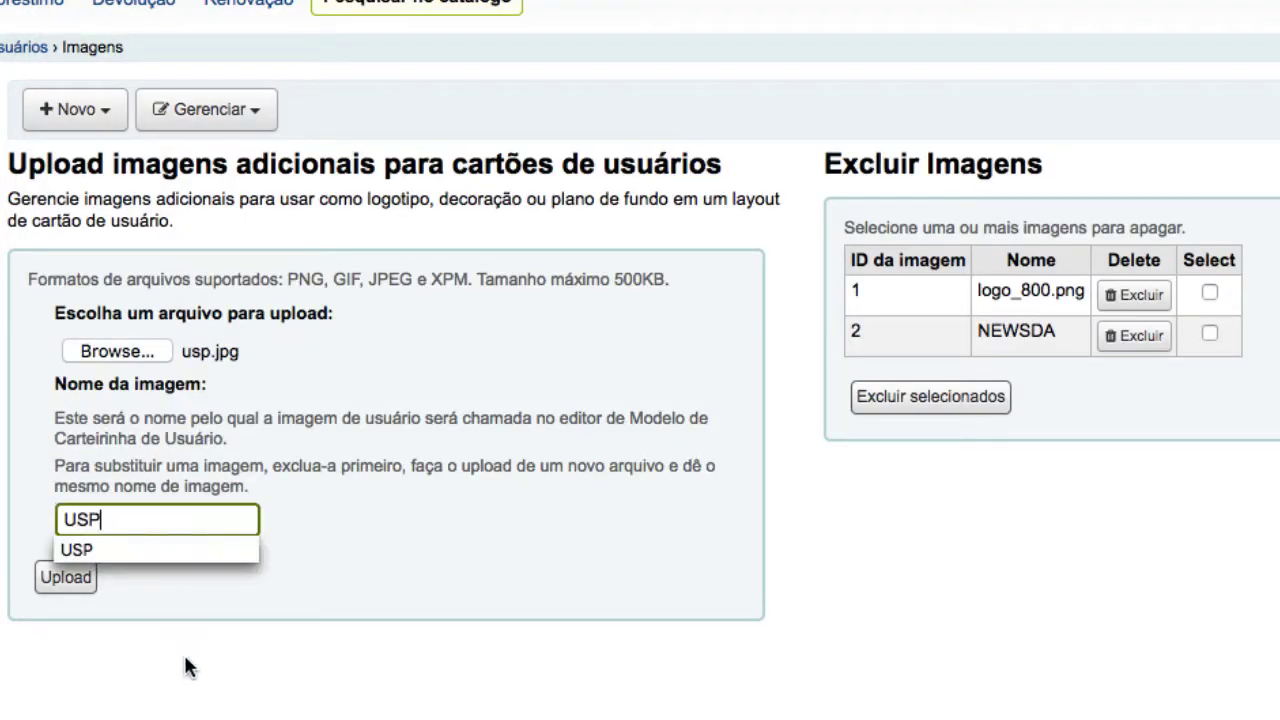
click(185, 620)
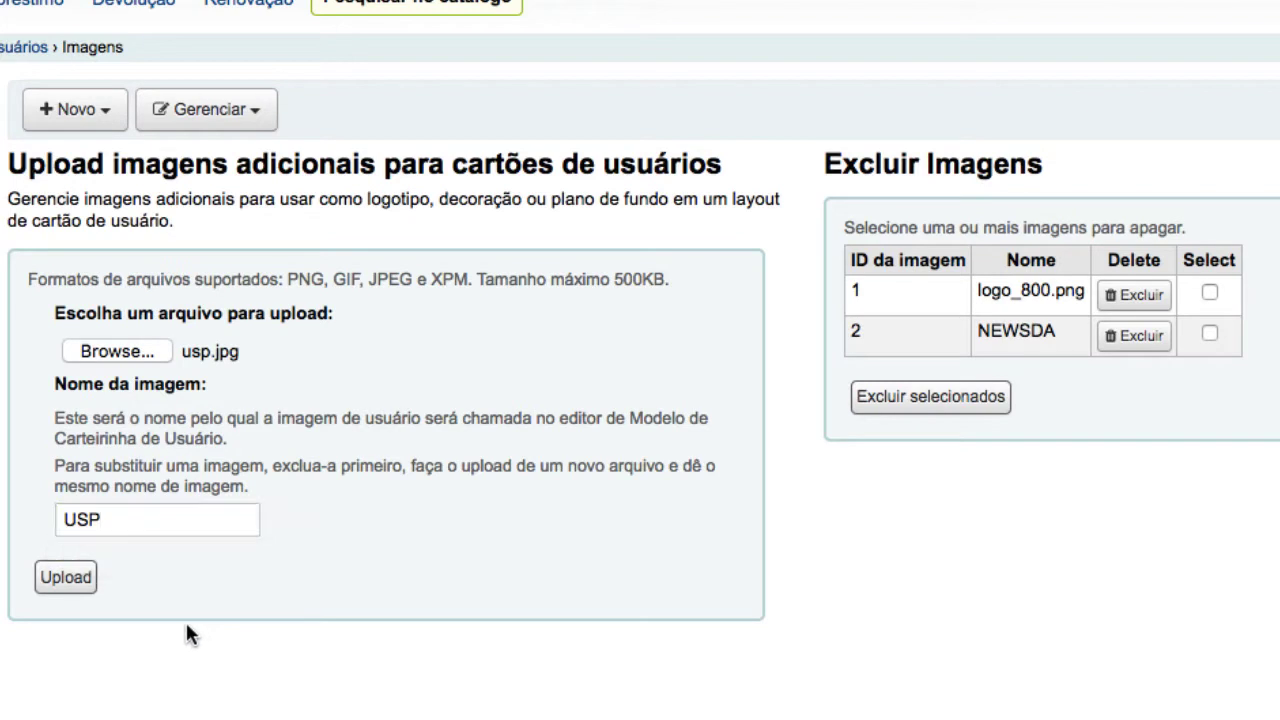
click(66, 578)
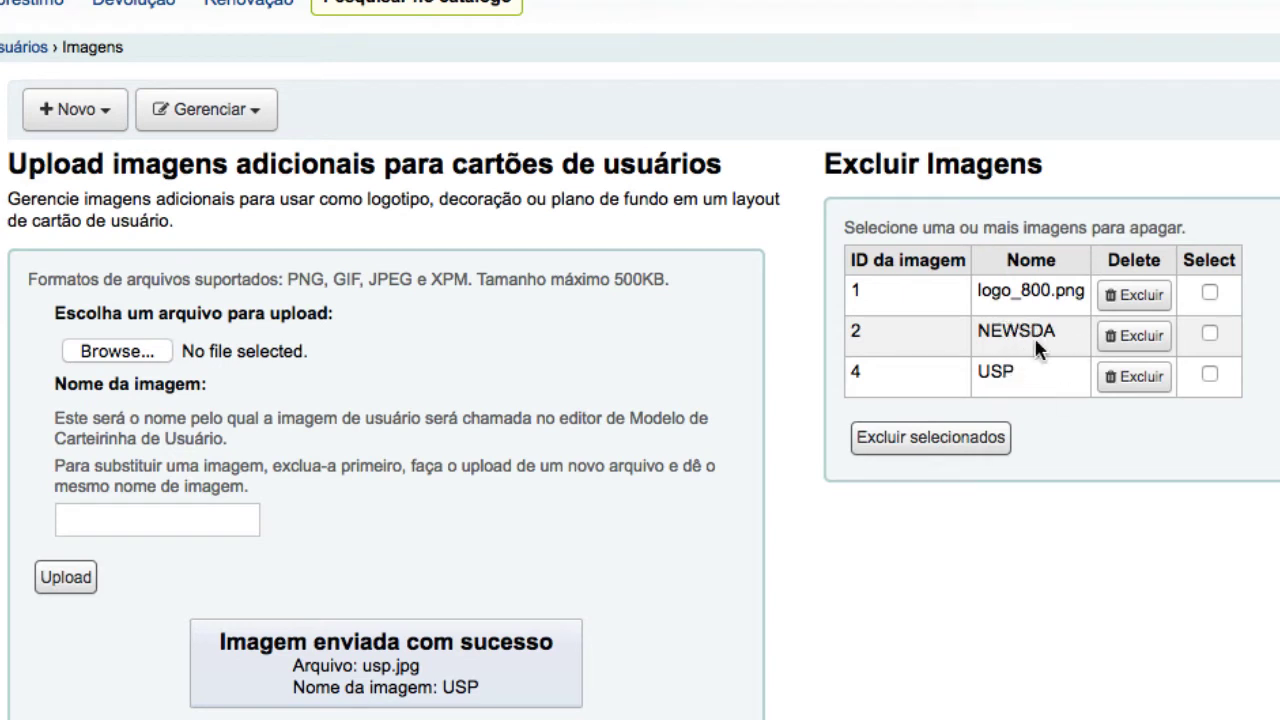
drag(1056, 334, 983, 327)
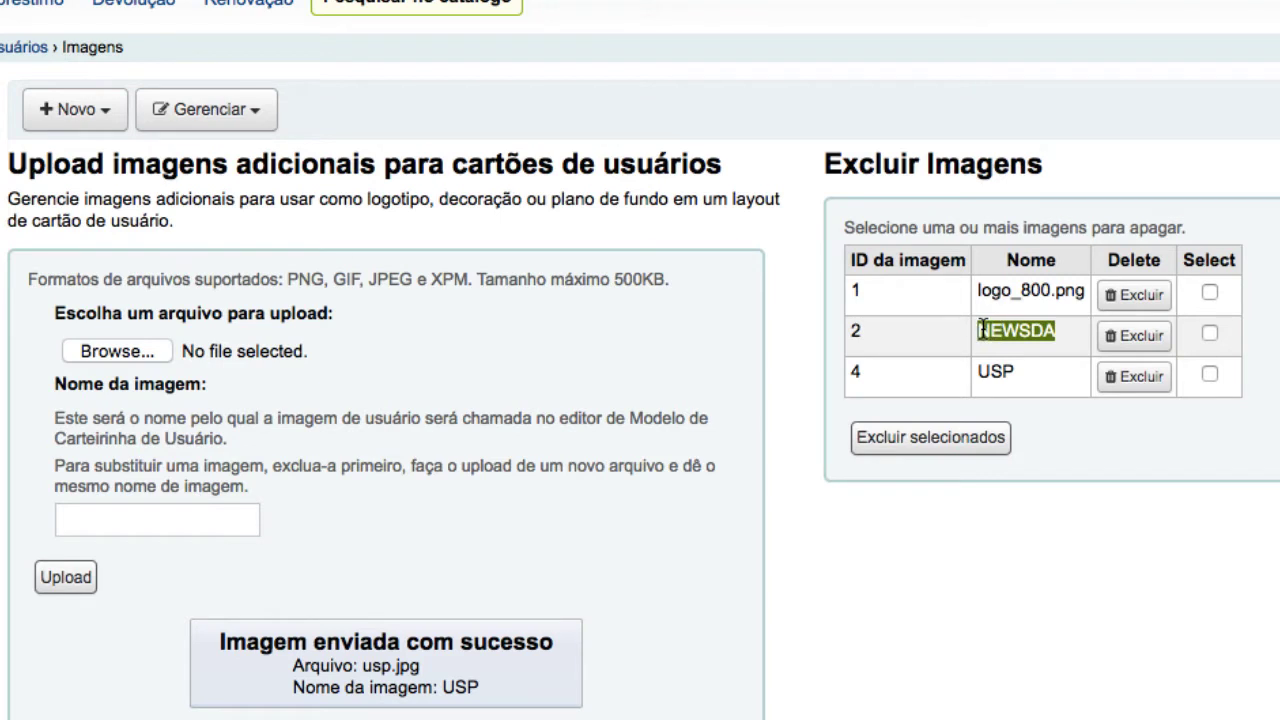
click(1156, 610)
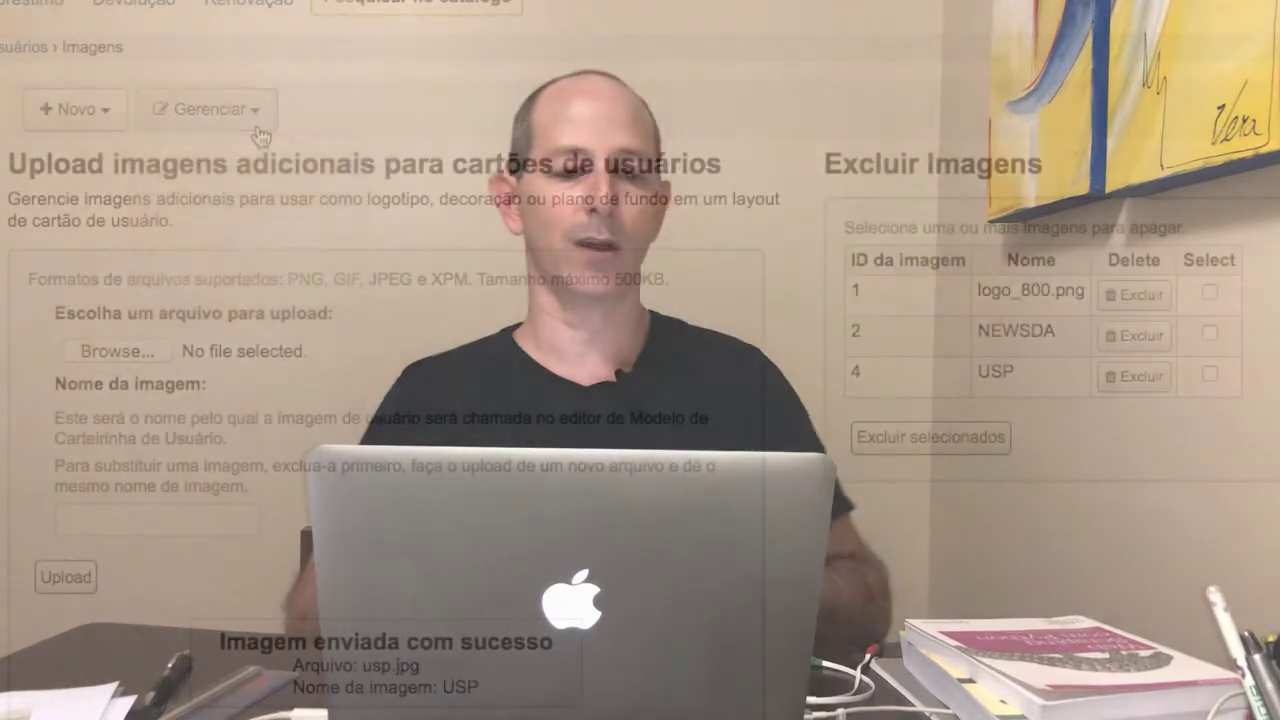
- Open the card layout carteirinha1 for editing
click(257, 127)
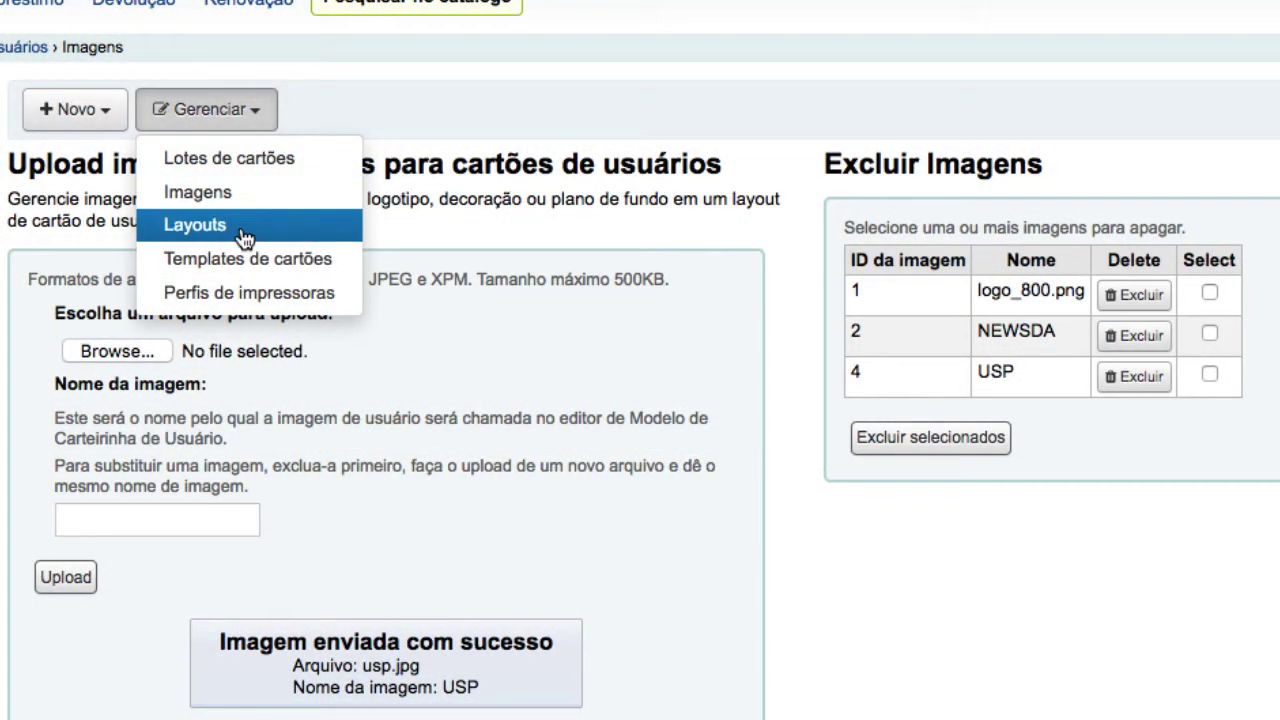
click(242, 231)
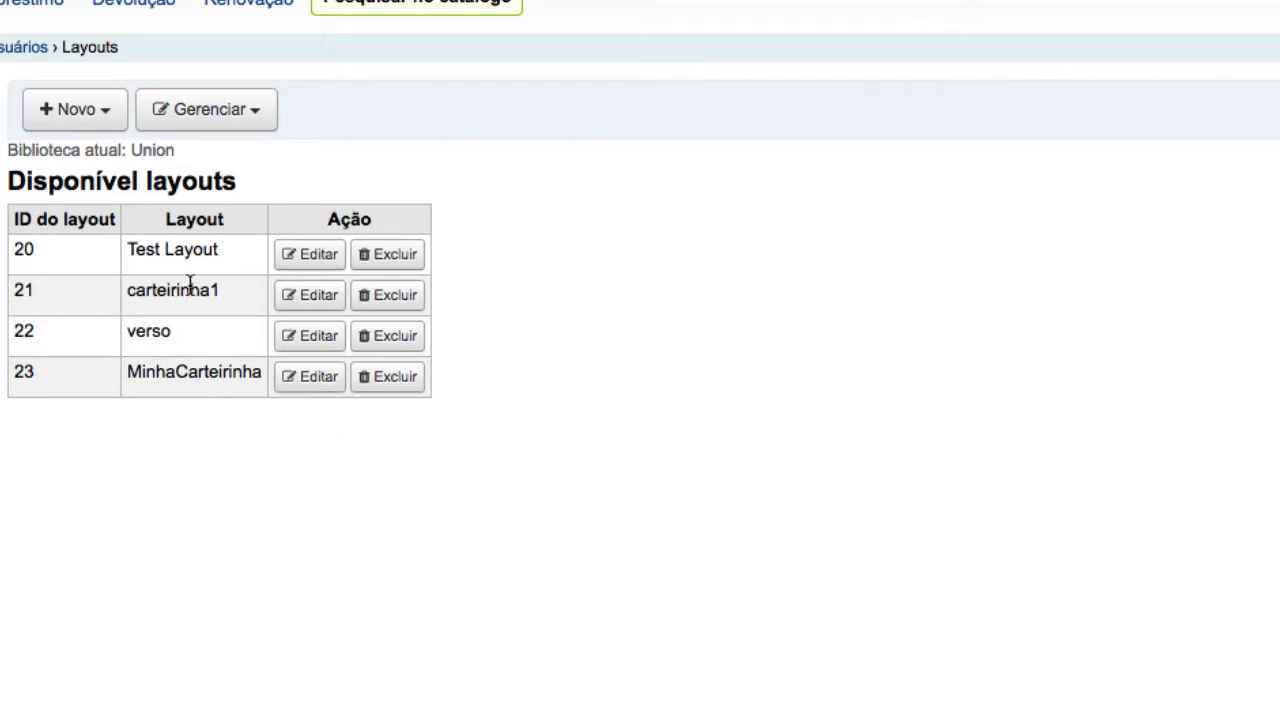
click(320, 297)
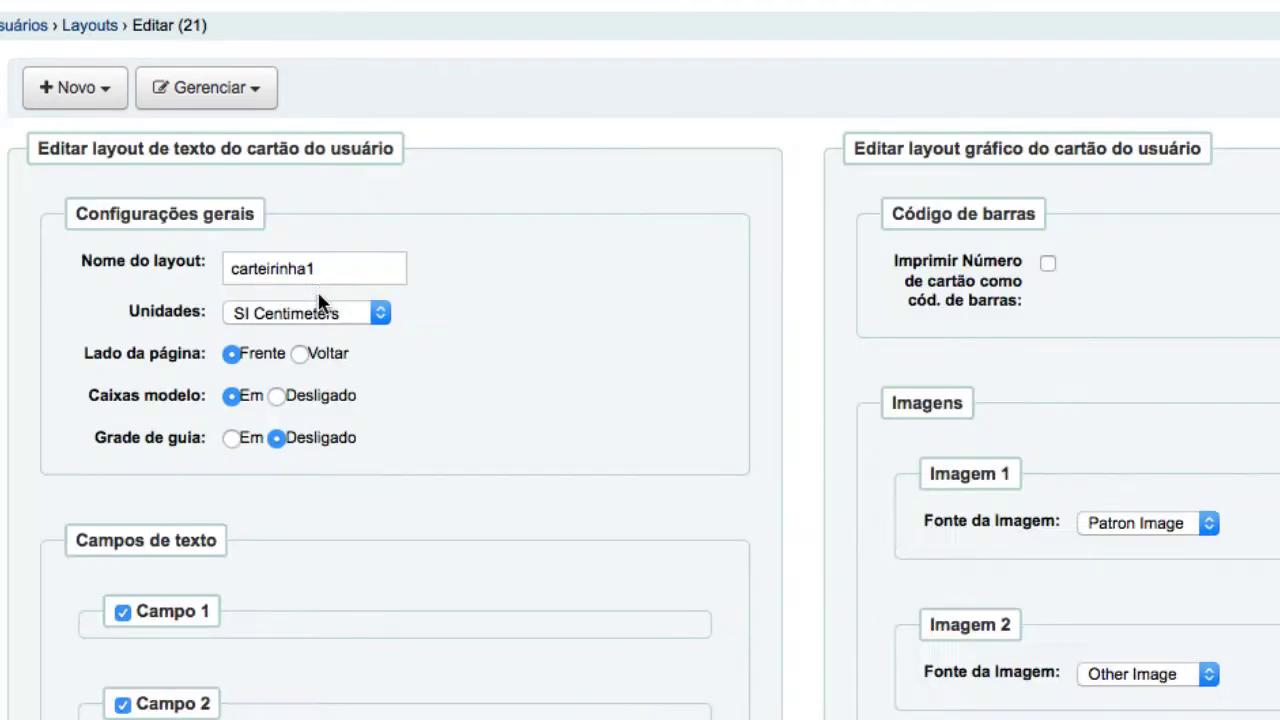
- Examine the general settings and the text fields Campo 1 to Campo 3 of the carteirinha1 layout
scroll(521, 408, up, 1)
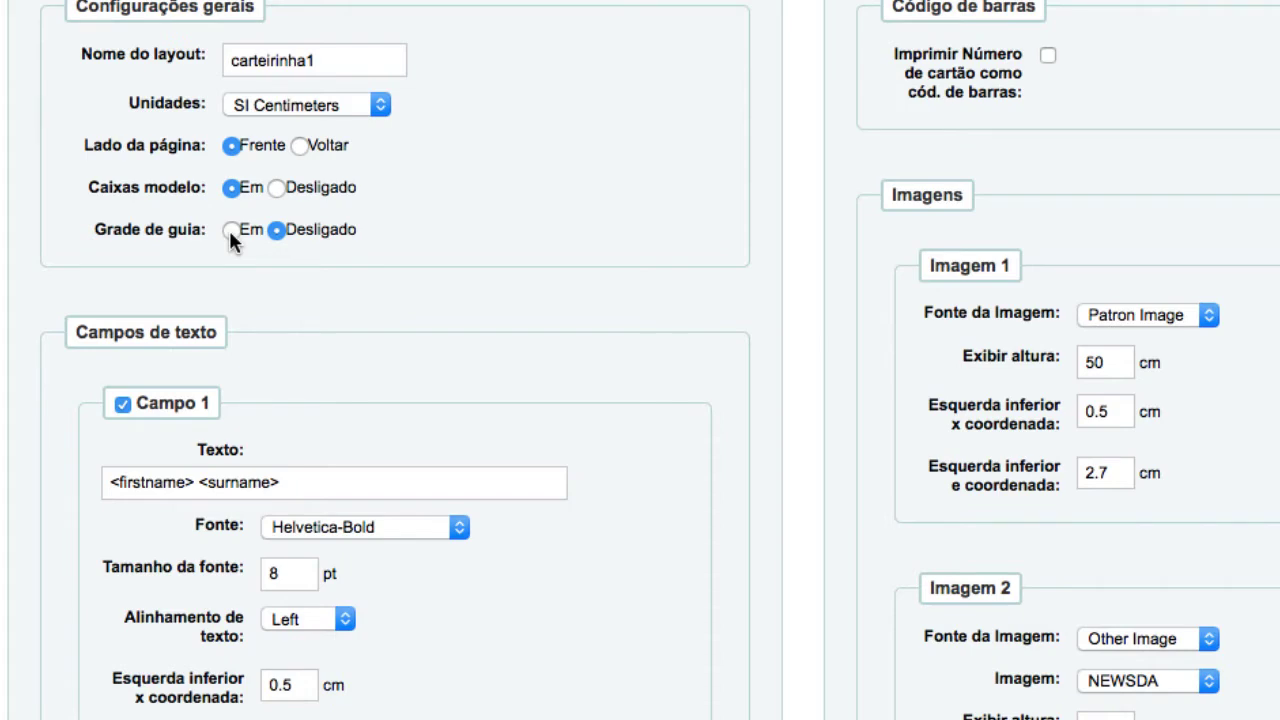
scroll(231, 240, down, 2)
scroll(405, 362, down, 12)
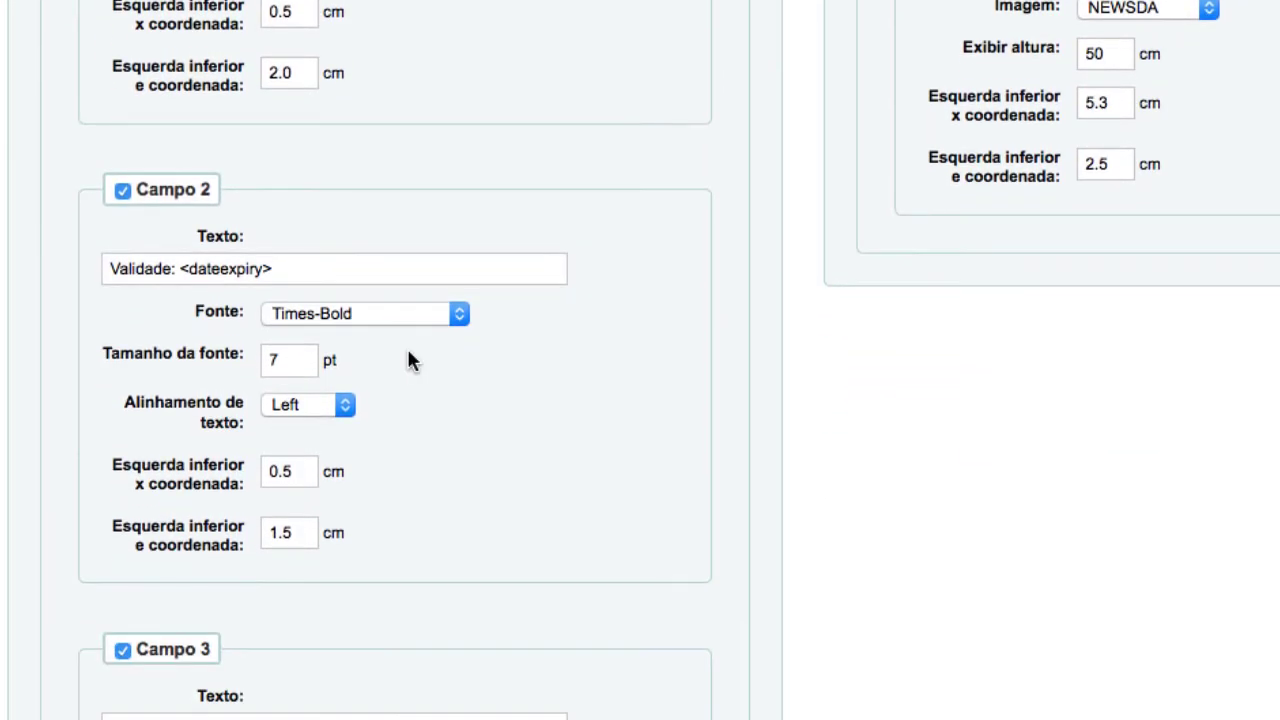
scroll(412, 361, down, 1)
scroll(408, 360, up, 6)
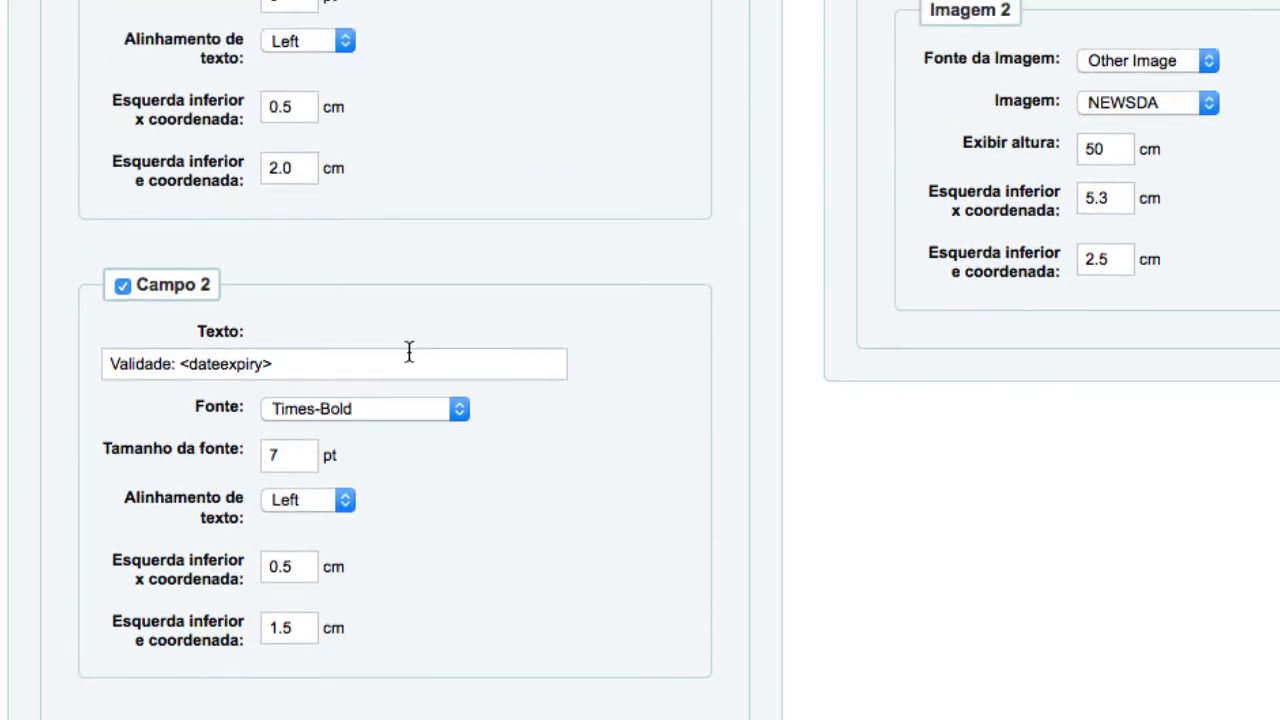
scroll(281, 426, down, 2)
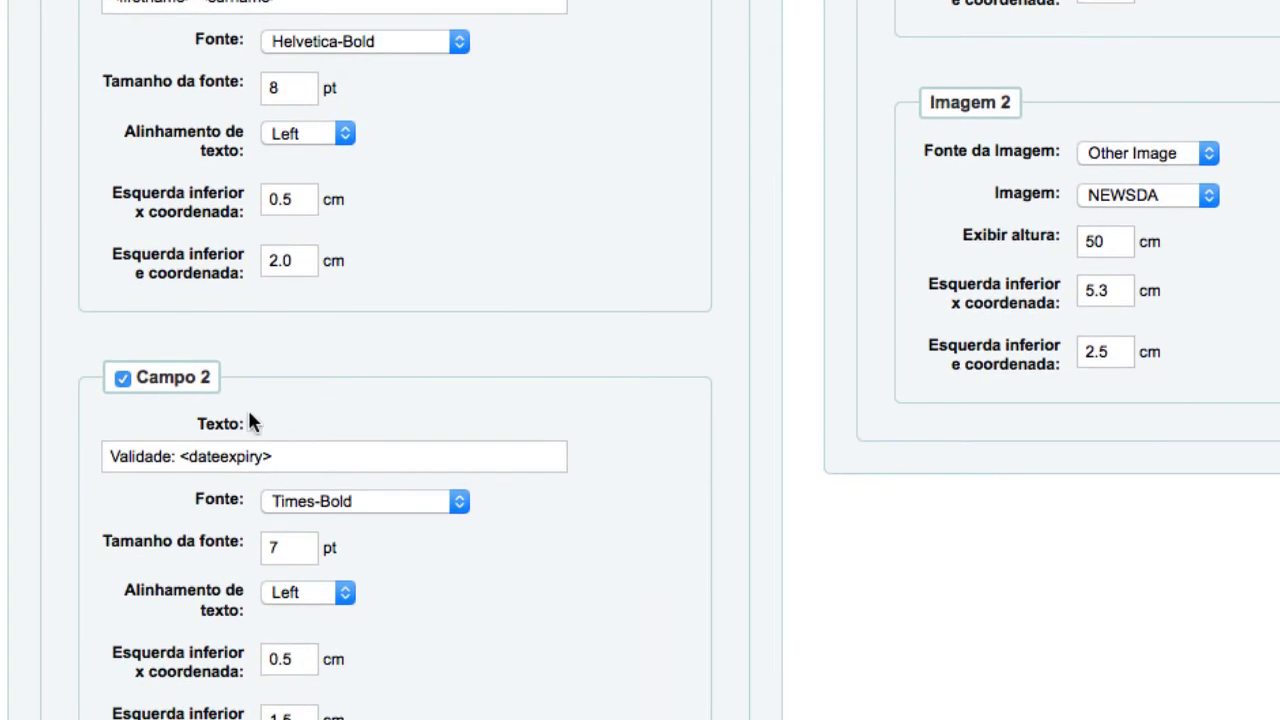
scroll(300, 520, down, 7)
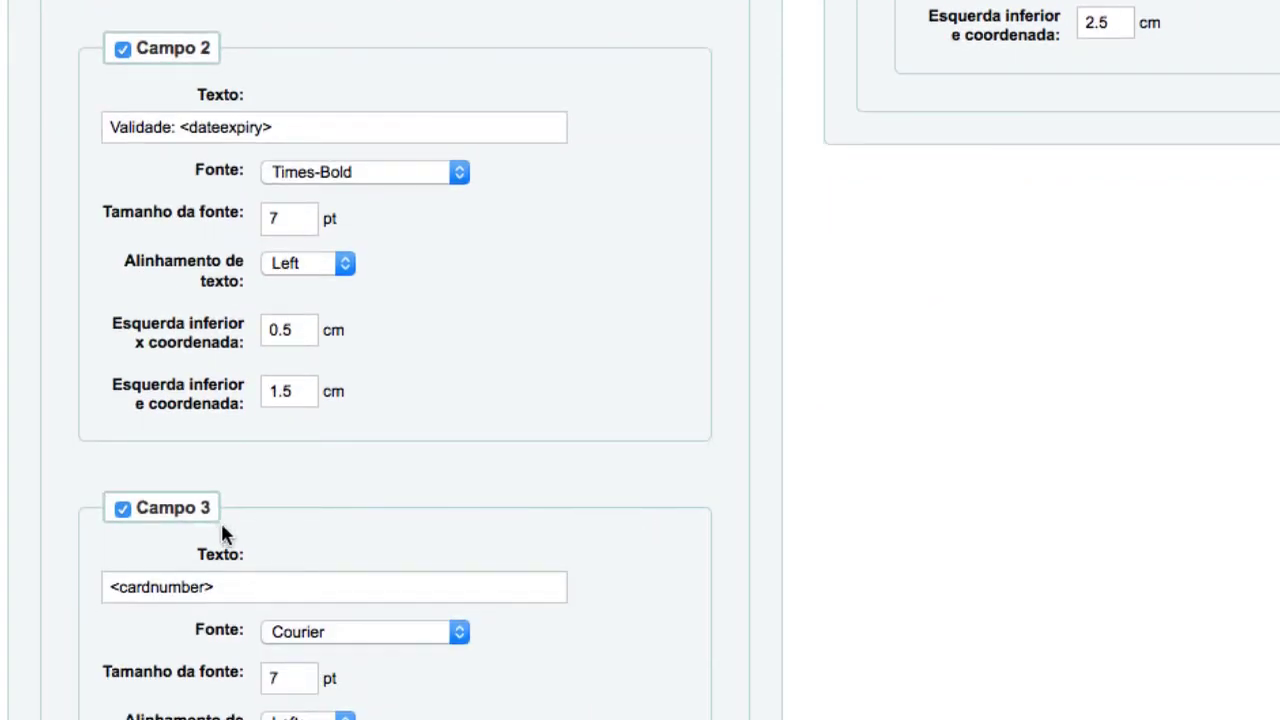
scroll(474, 515, up, 8)
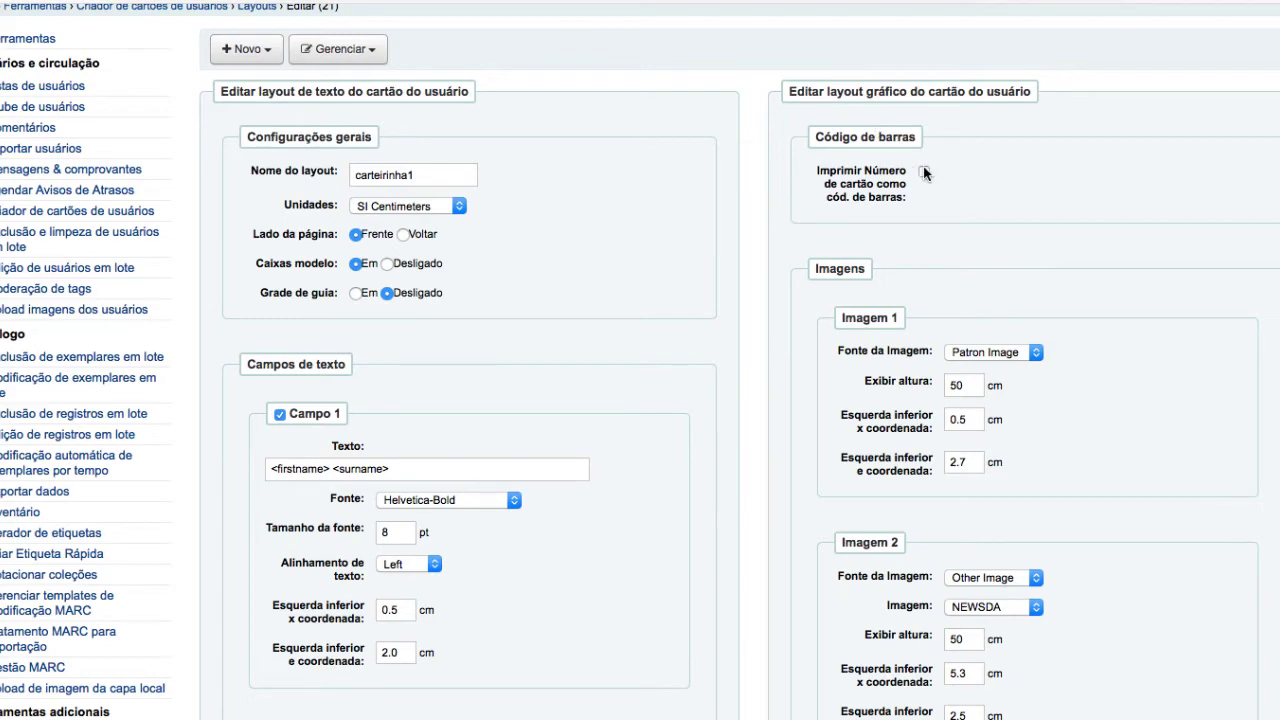
- Review Campo 1's name placeholders and the font, alignment and coordinate settings of the layout's text fields
scroll(862, 182, down, 3)
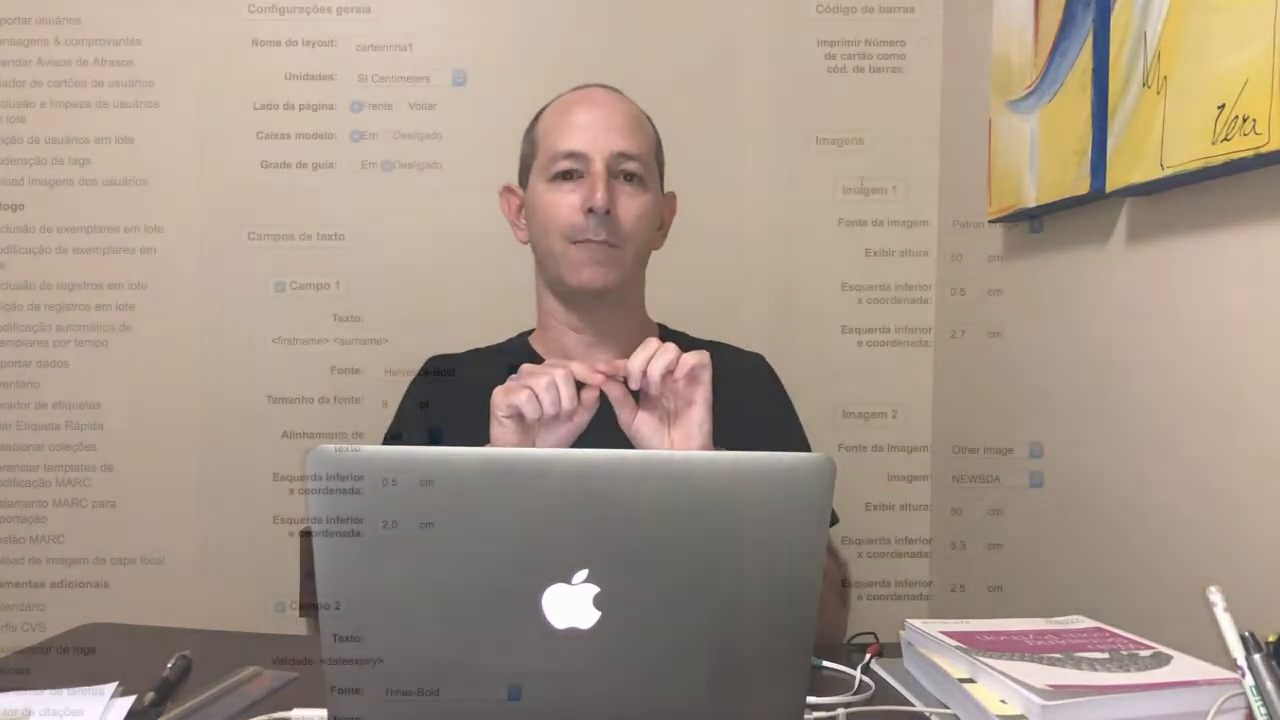
scroll(862, 183, down, 3)
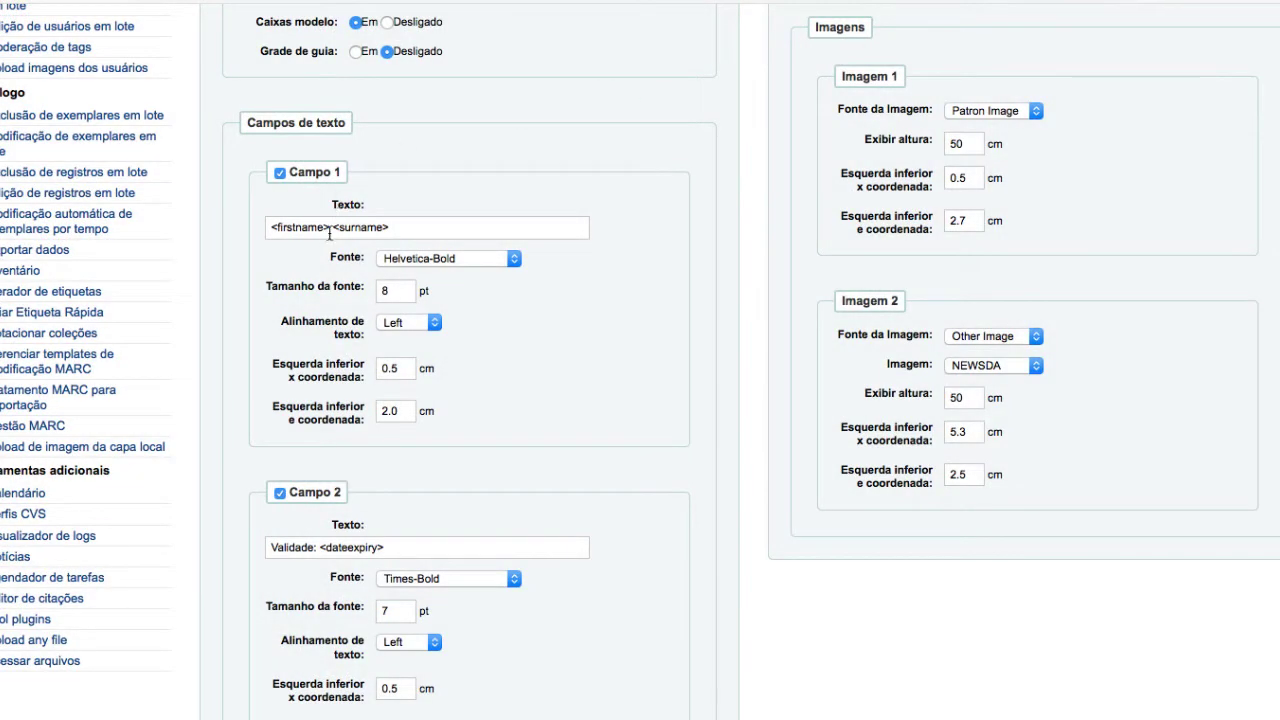
drag(329, 223, 266, 223)
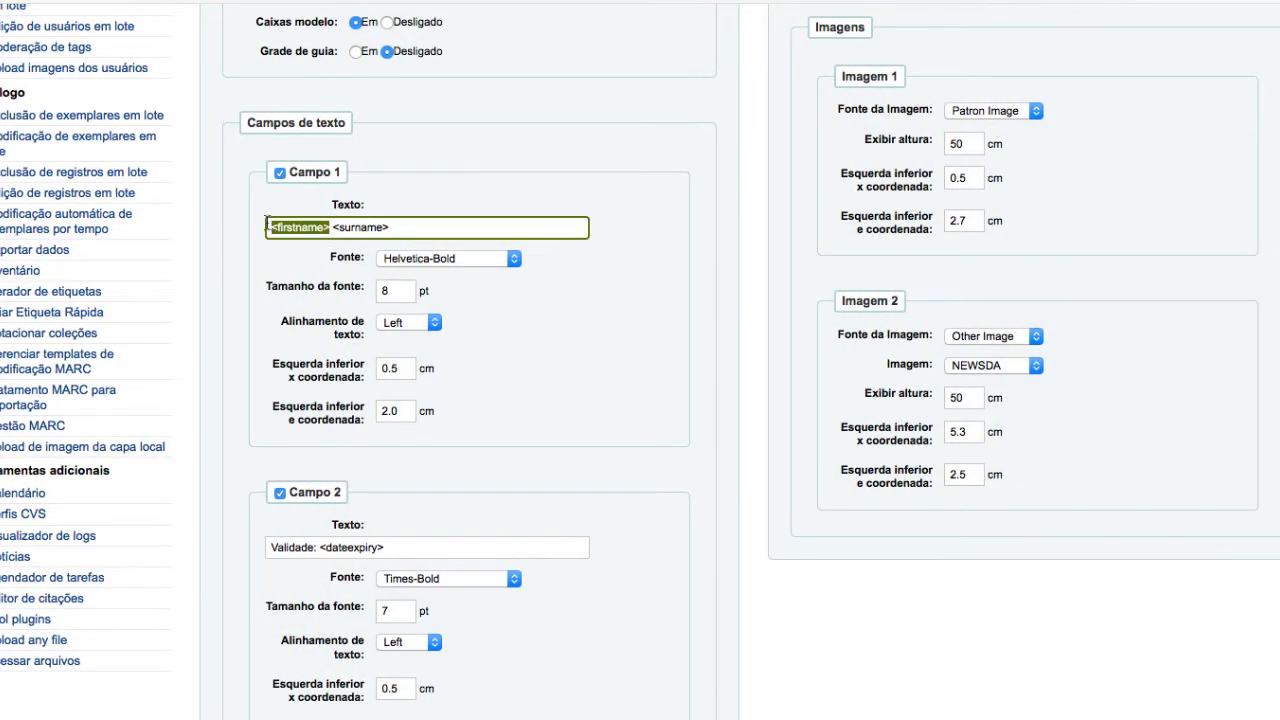
click(428, 226)
click(451, 206)
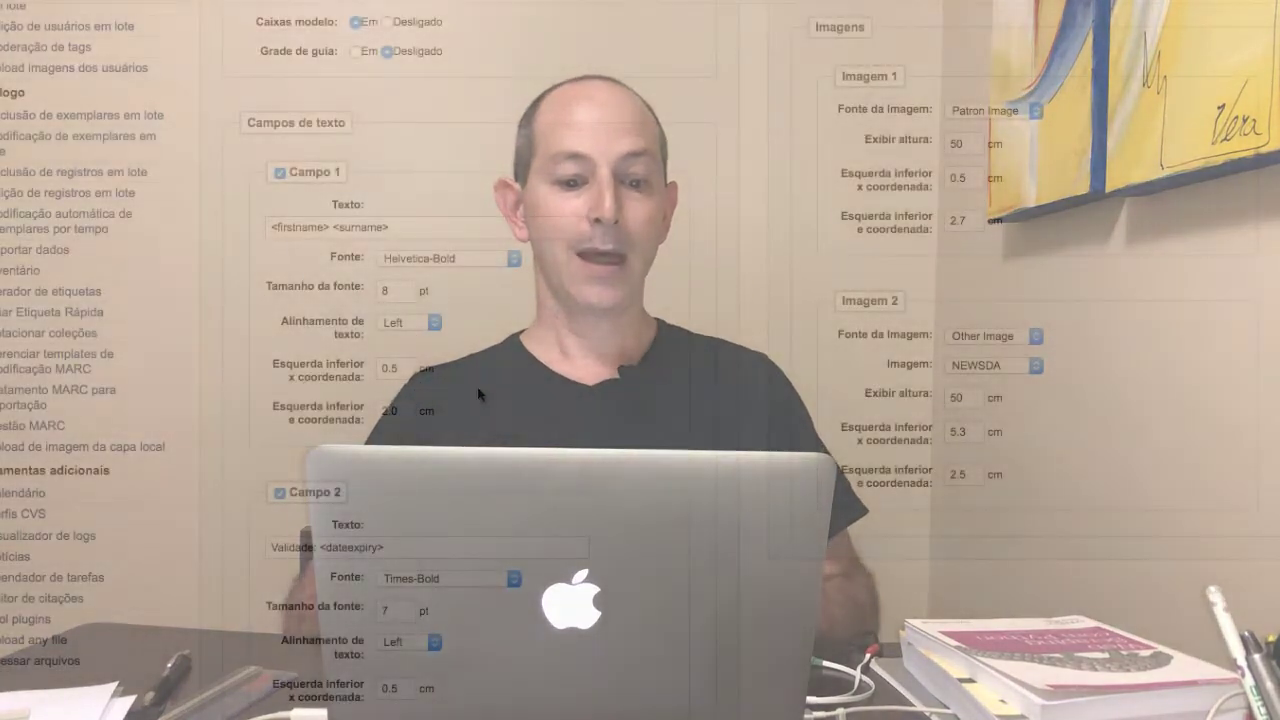
scroll(480, 400, down, 1)
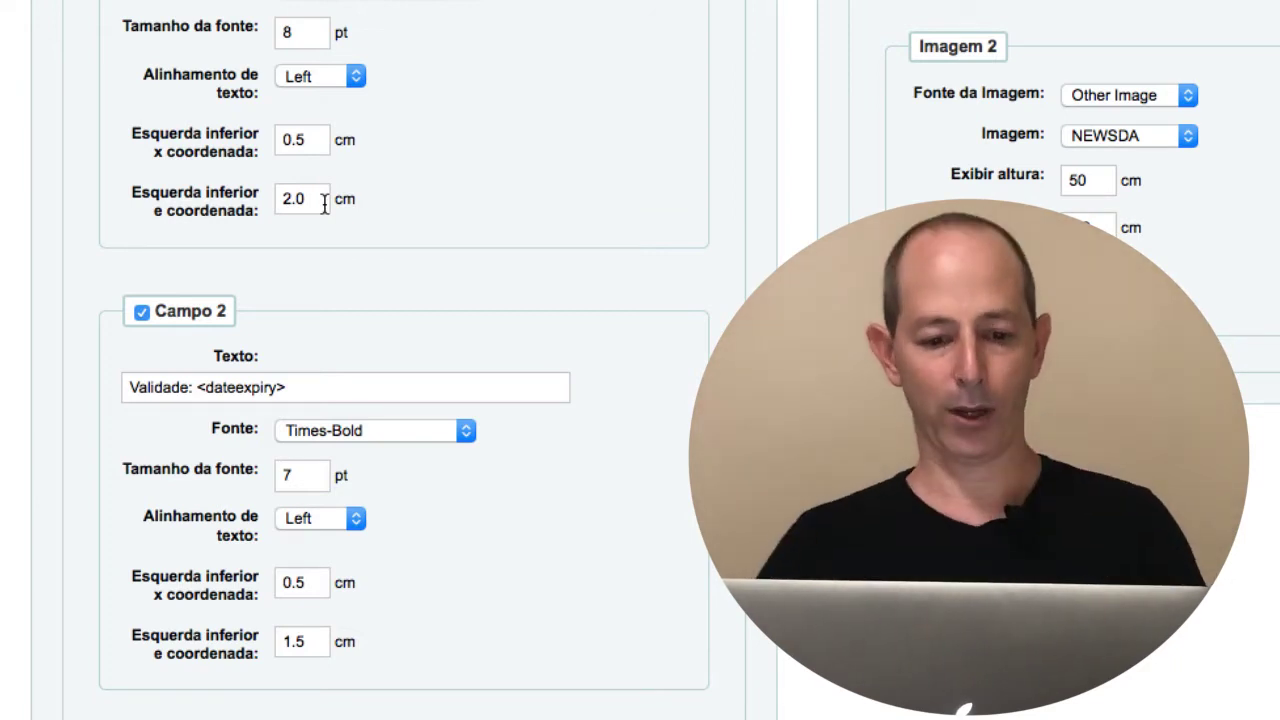
scroll(323, 205, down, 3)
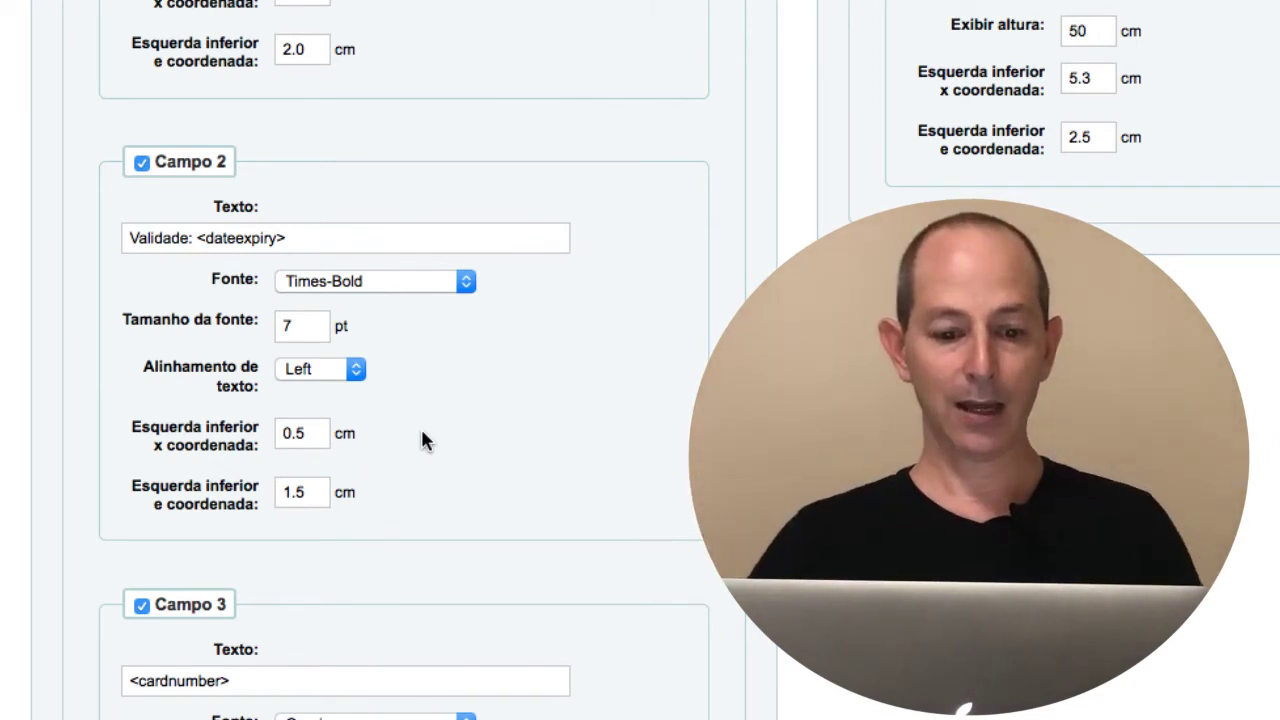
scroll(421, 433, down, 5)
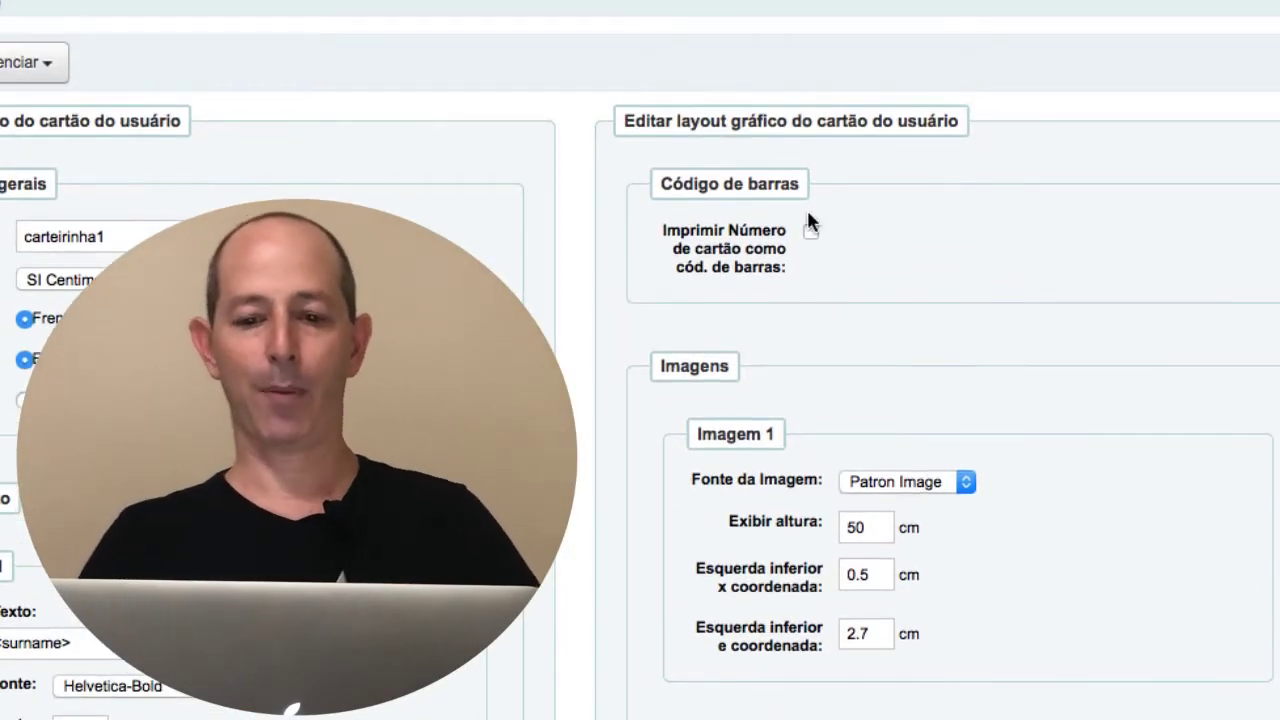
- Review the barcode option and the source, height and coordinate settings of Imagem 1 and Imagem 2
scroll(806, 207, down, 4)
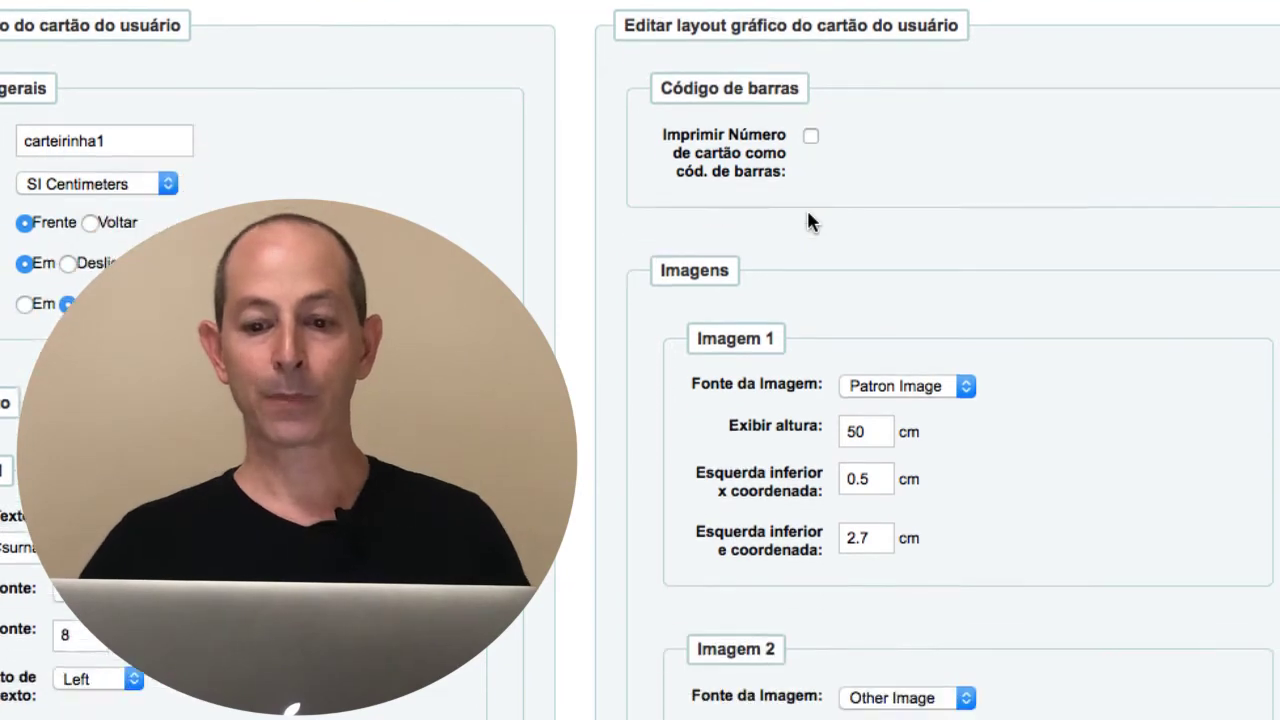
scroll(897, 455, down, 1)
scroll(897, 455, down, 1)
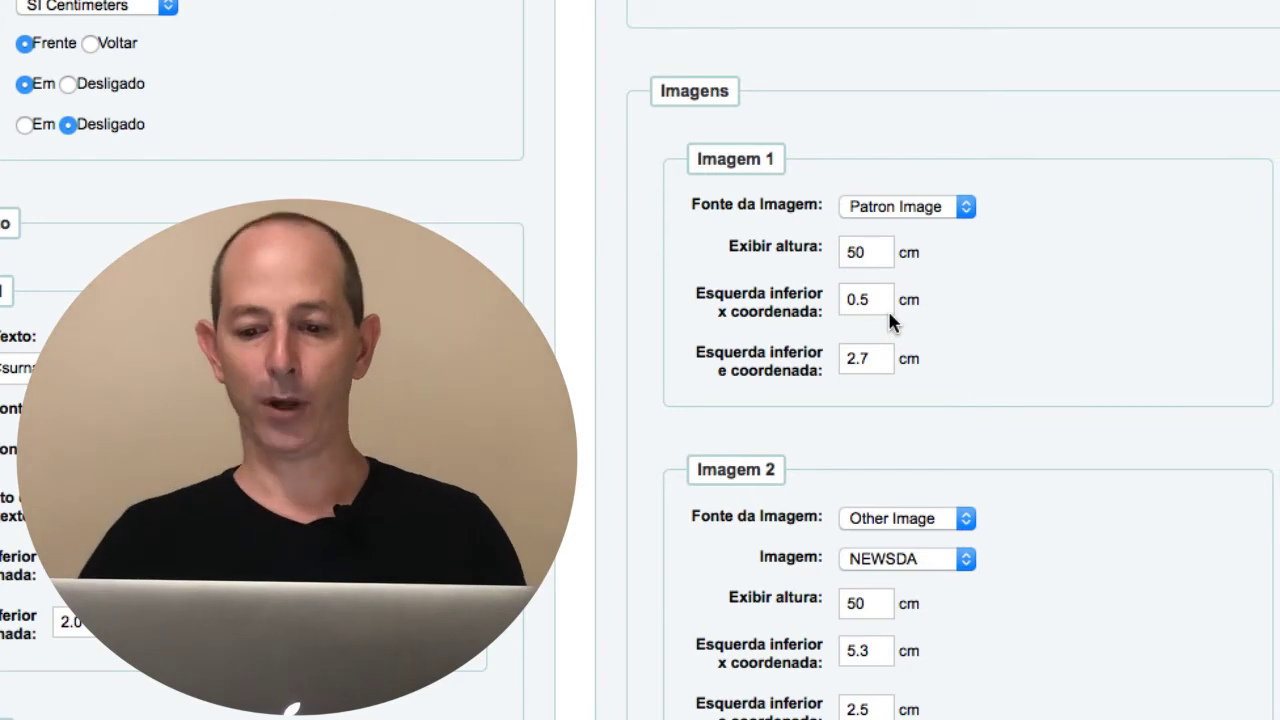
scroll(1010, 456, down, 1)
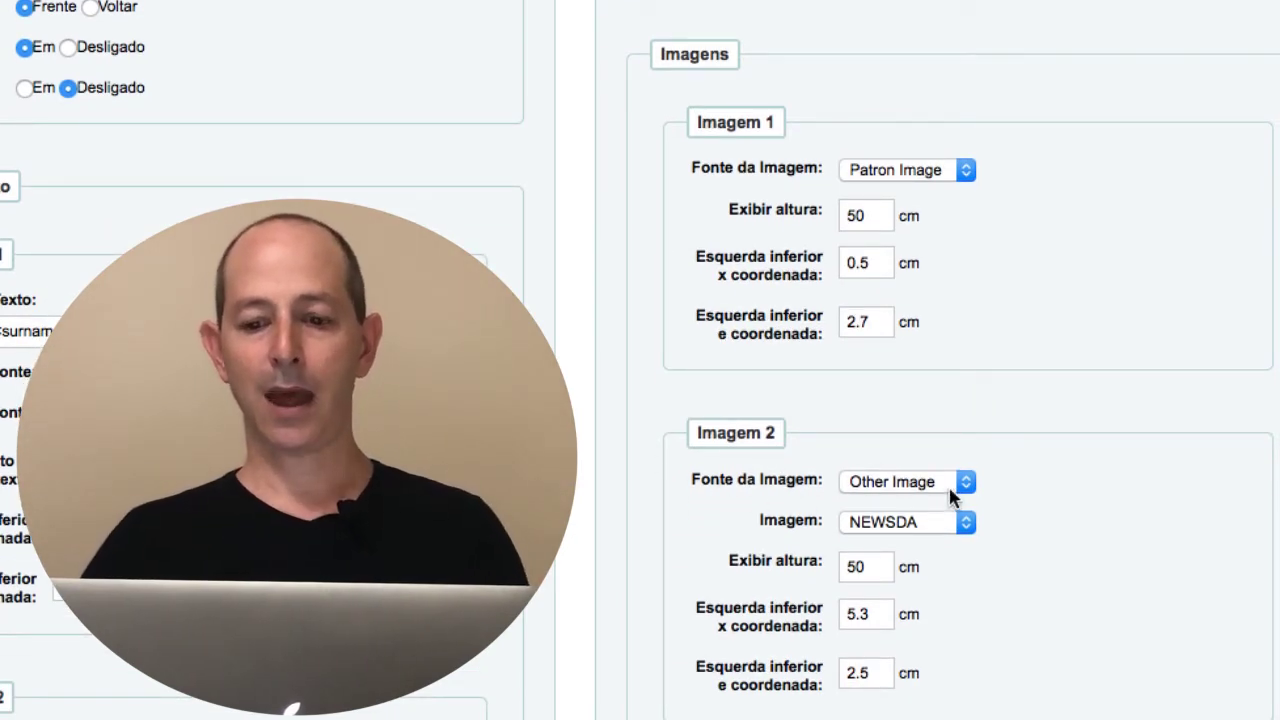
- Check which uploaded images and image sources are available for Imagem 2, keeping NEWSDA and Other Image
click(915, 523)
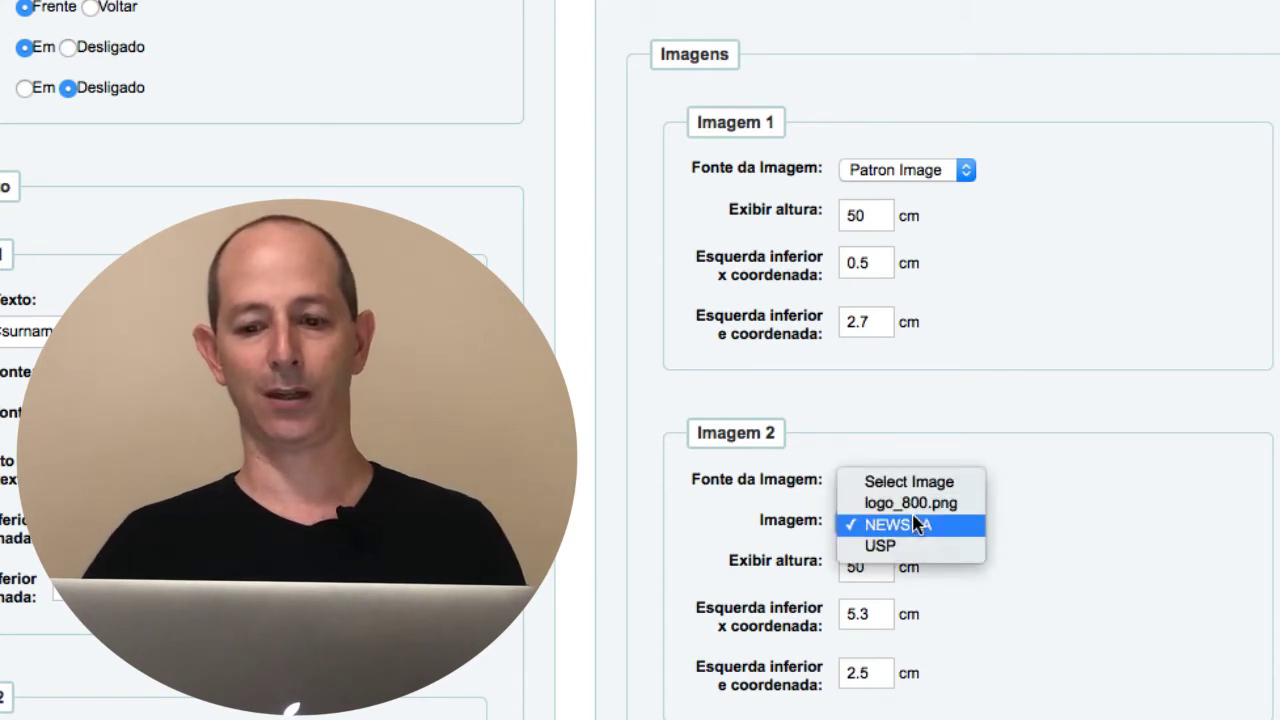
click(915, 523)
click(922, 480)
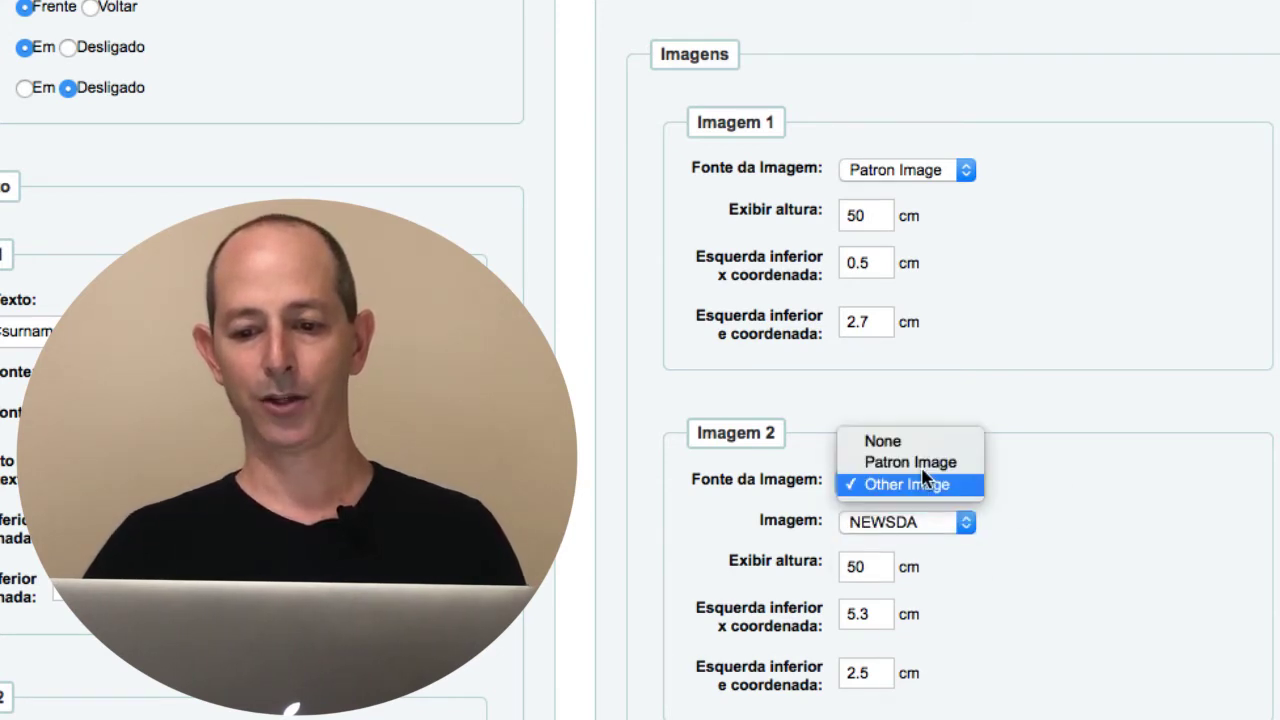
click(922, 482)
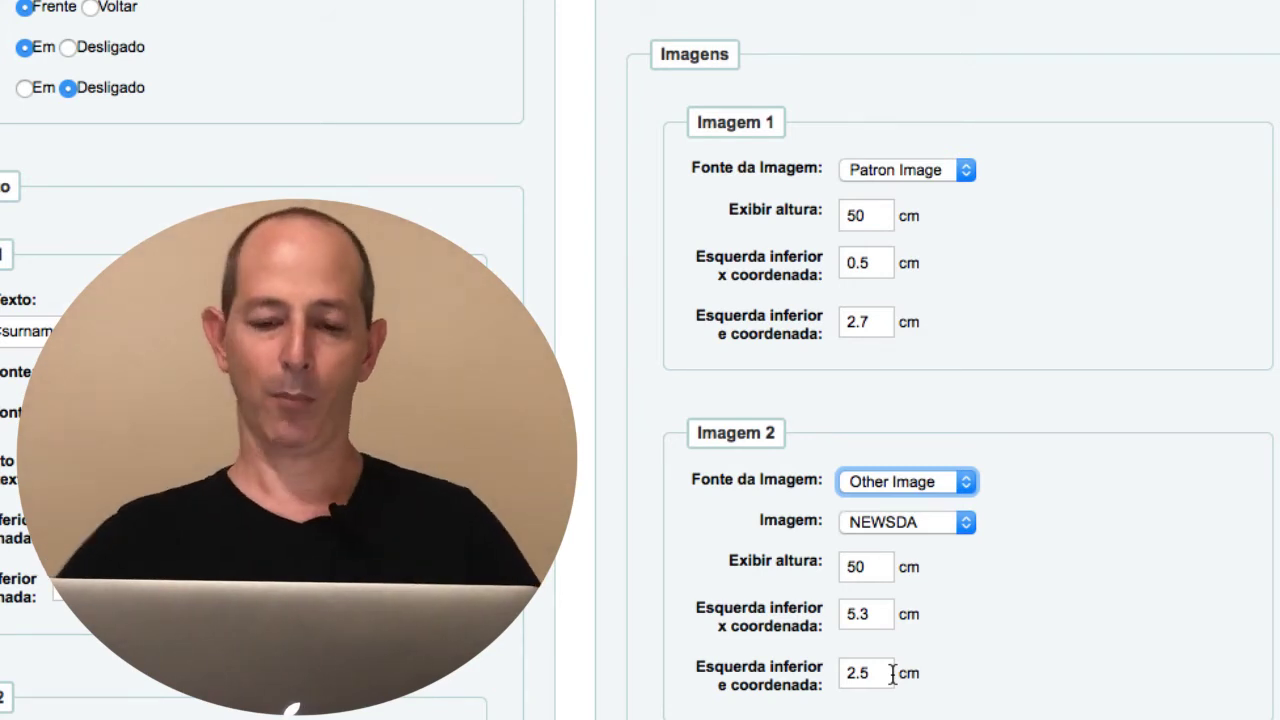
- Save the carteirinha1 layout and return to the list of available layouts
scroll(893, 674, down, 5)
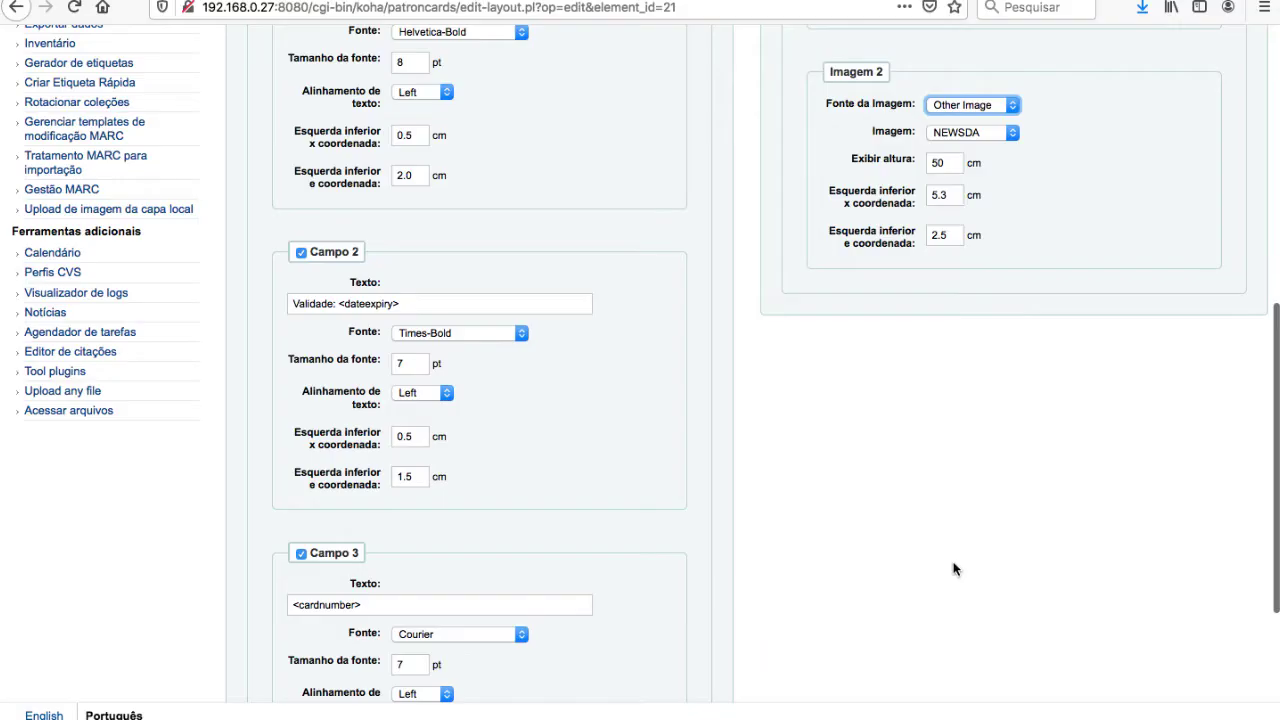
scroll(893, 674, down, 5)
click(238, 648)
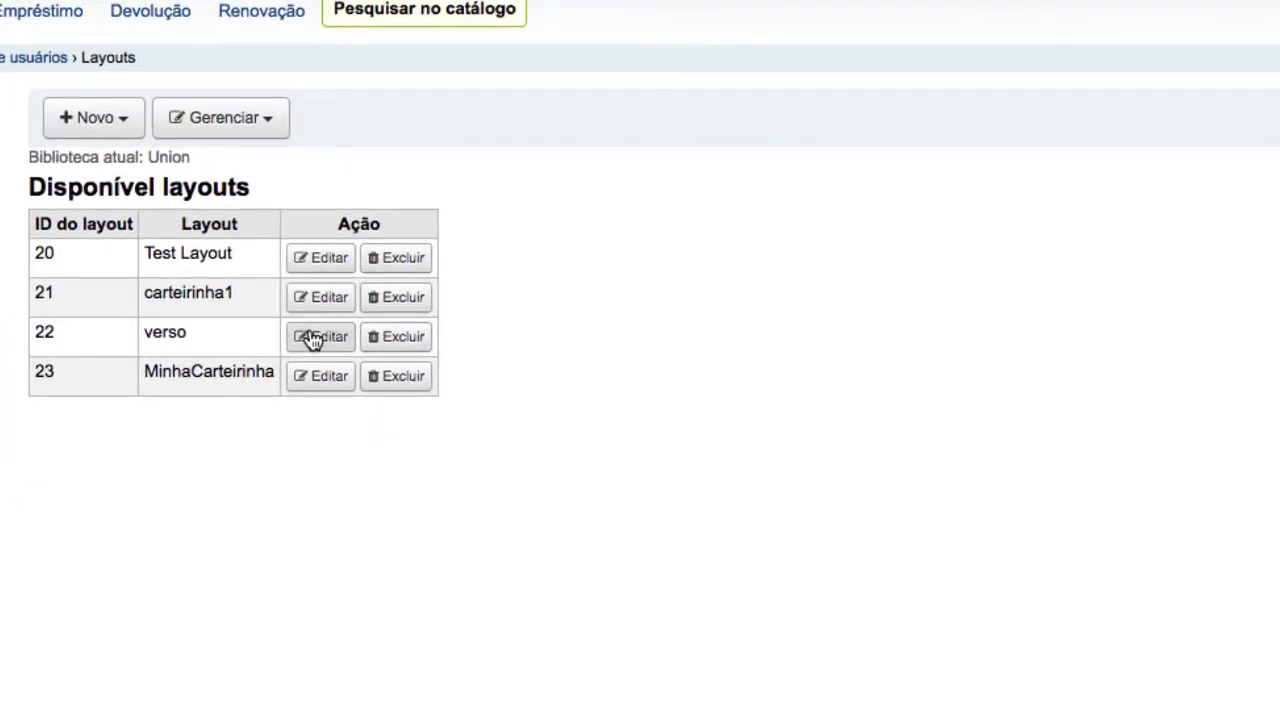
- Open the card layout verso for editing and review its units, page side and guide settings
click(313, 340)
scroll(608, 352, down, 5)
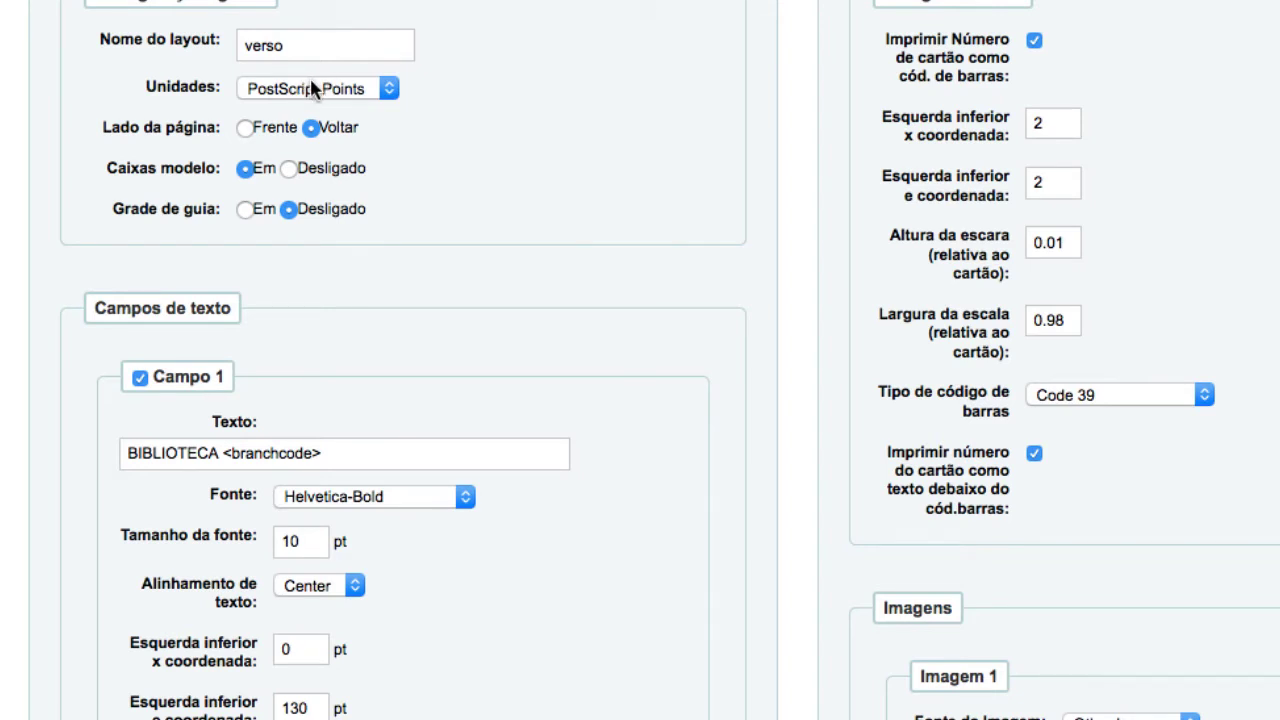
scroll(407, 296, down, 1)
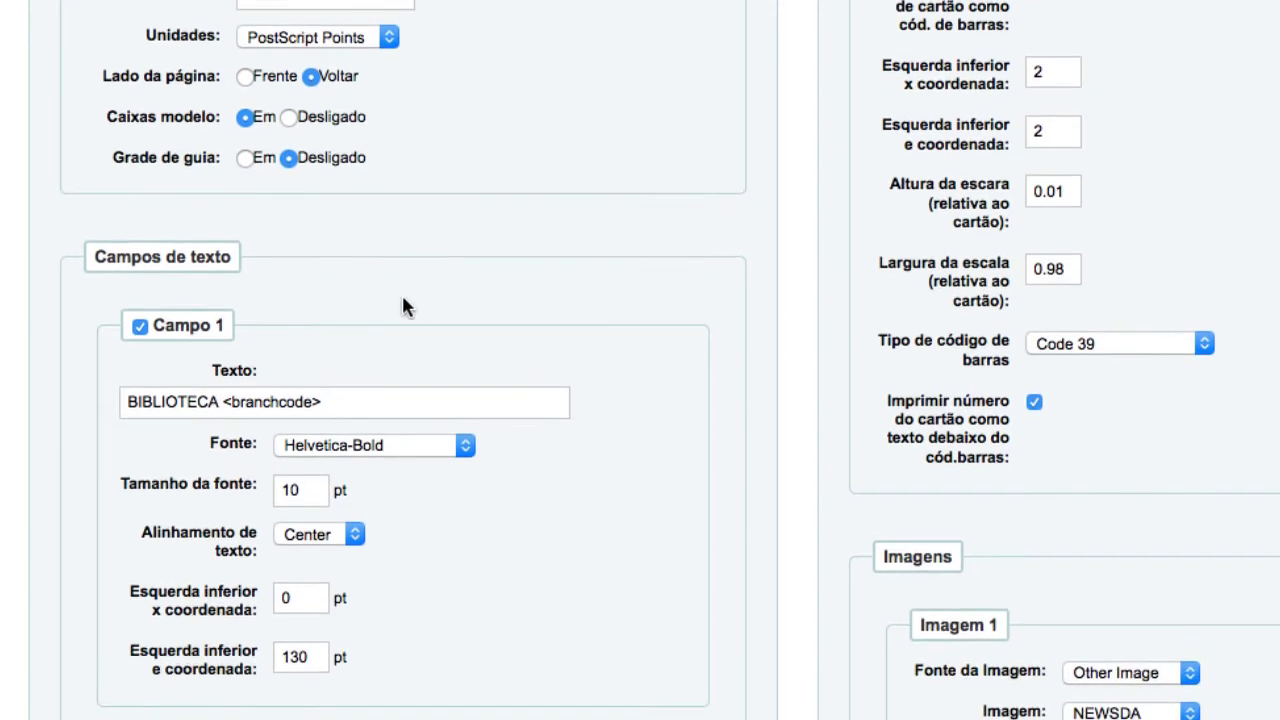
scroll(407, 307, down, 1)
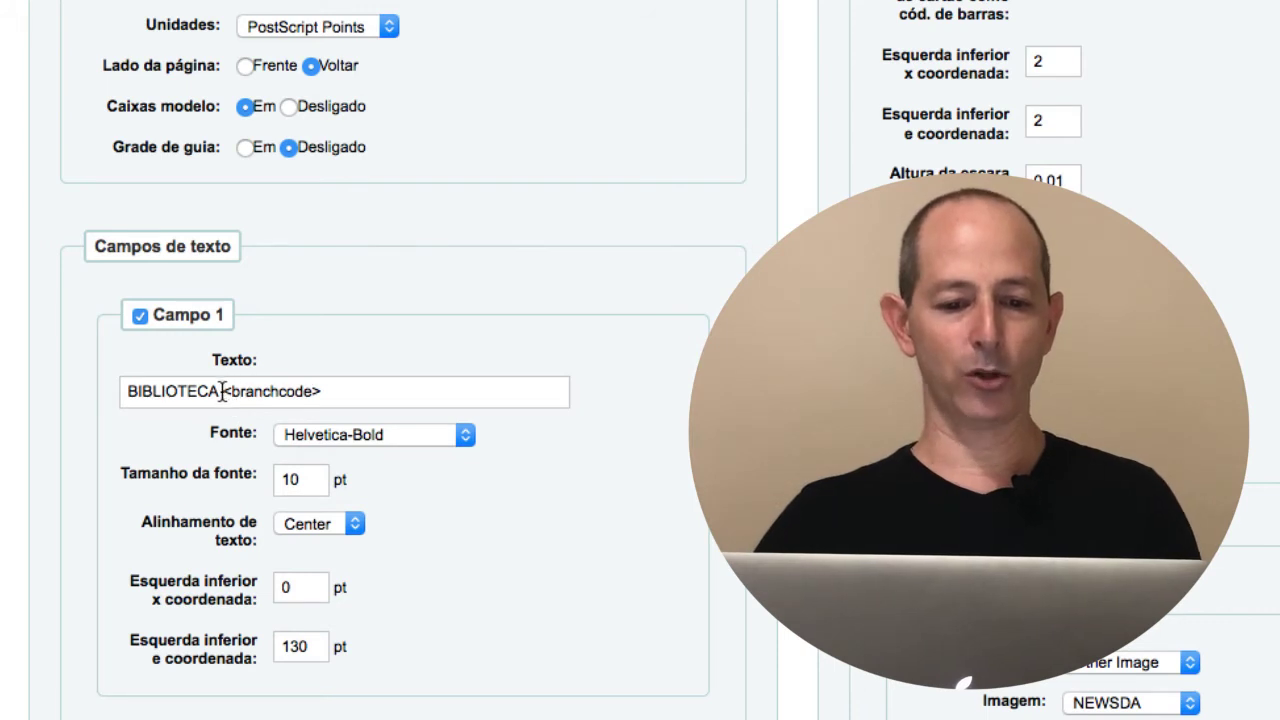
- Examine the branch code placeholder and font size of Campo 1 in the verso layout
drag(223, 391, 336, 391)
click(436, 348)
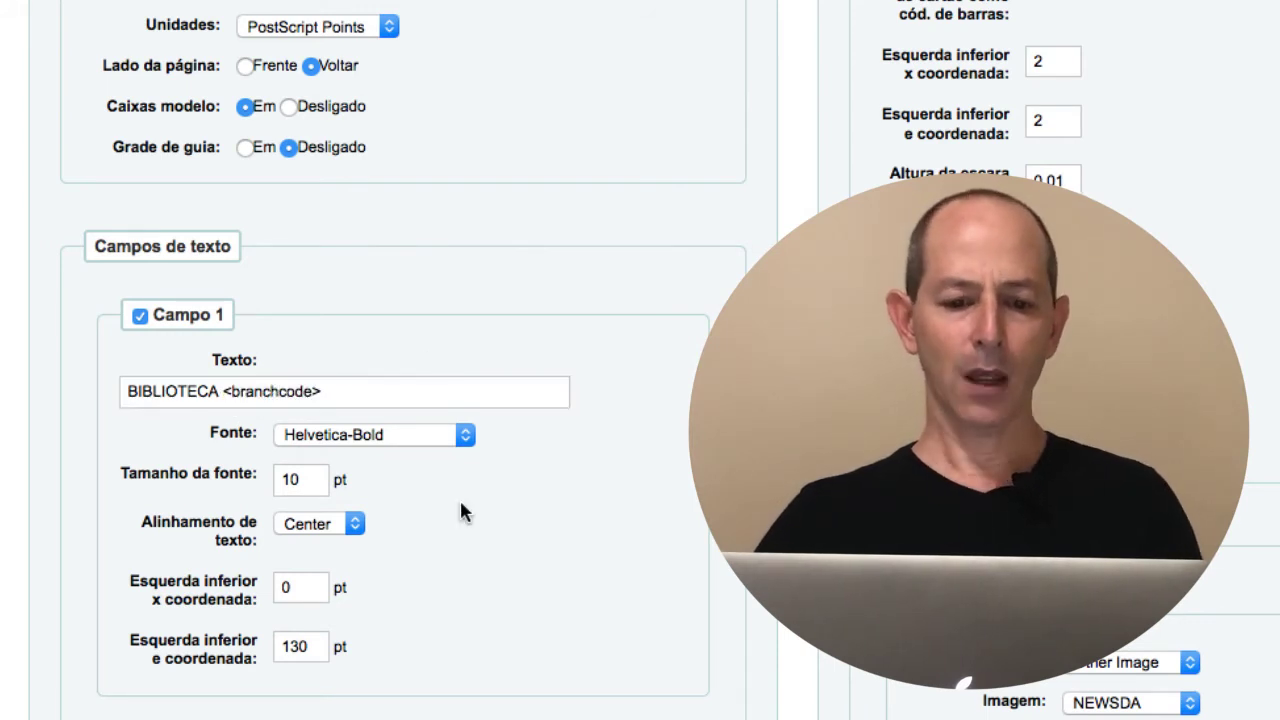
scroll(462, 522, down, 3)
click(318, 400)
drag(318, 400, 270, 400)
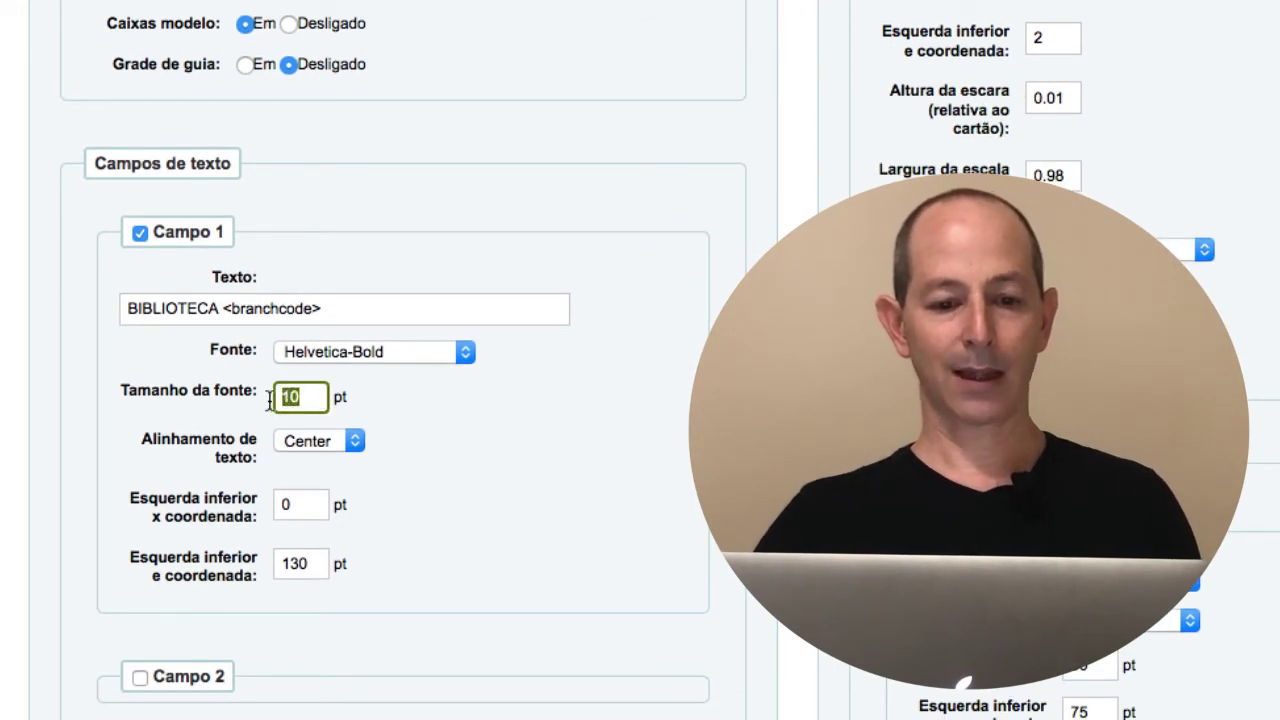
click(432, 430)
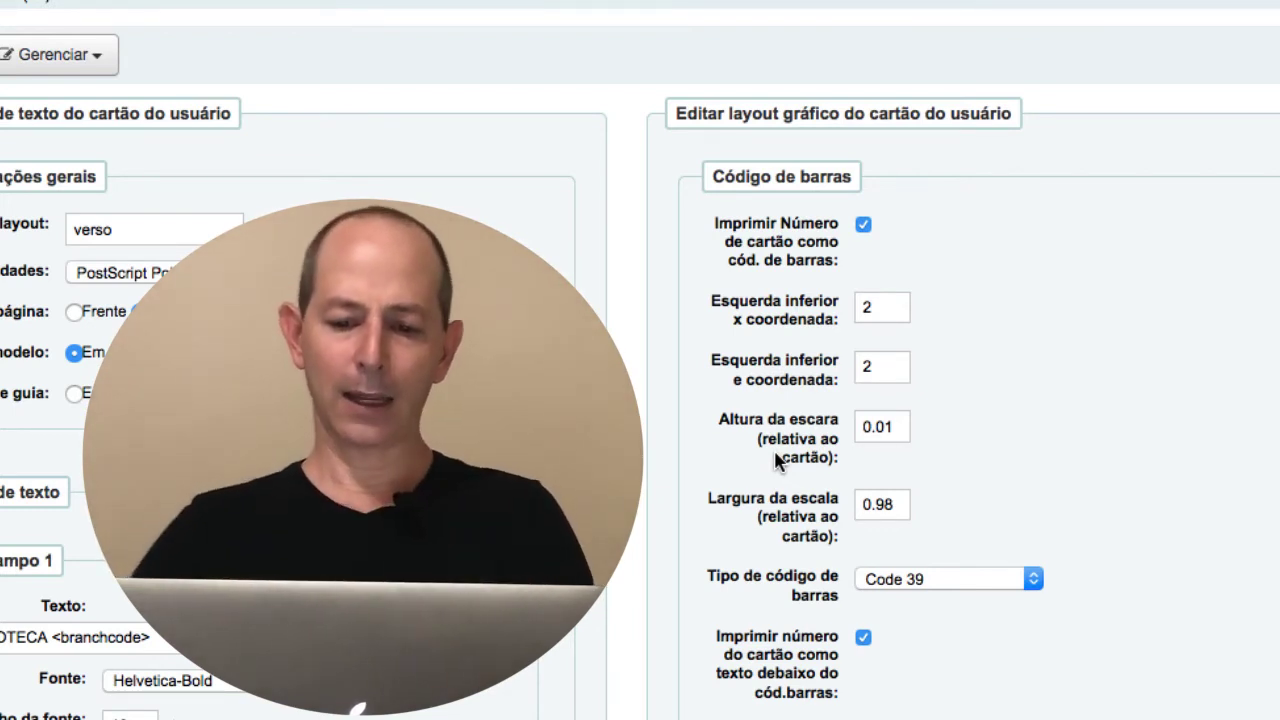
- Review the verso layout's barcode type choices and the option to print the card number below the barcode
click(983, 586)
click(1127, 585)
scroll(1126, 586, down, 4)
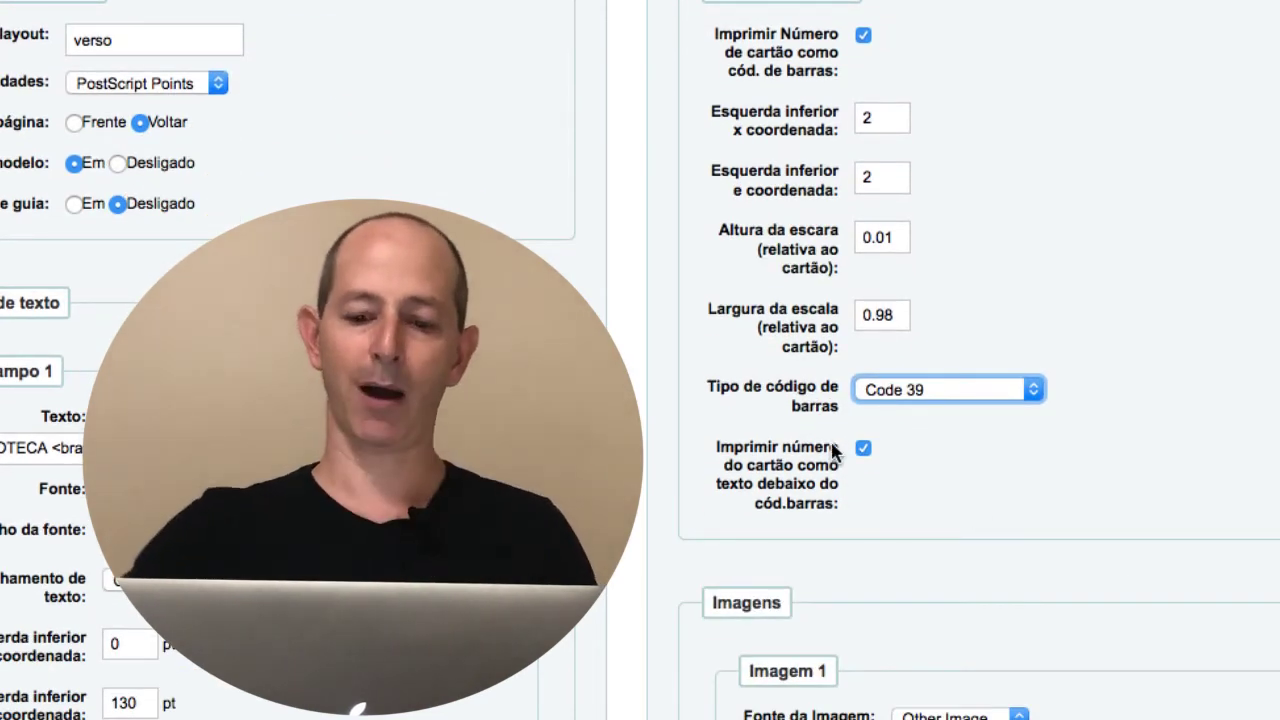
scroll(835, 452, down, 6)
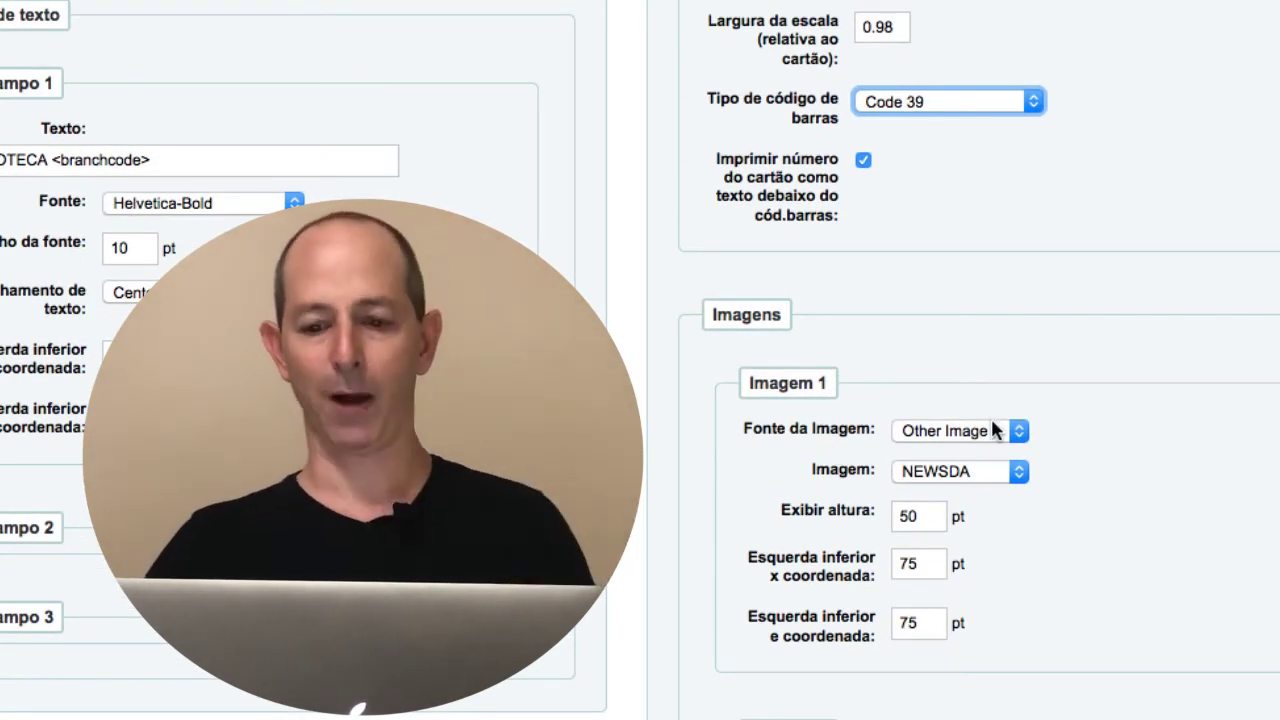
- Set Imagem 1 of the verso layout to the USP image and save the layout
click(966, 474)
click(962, 513)
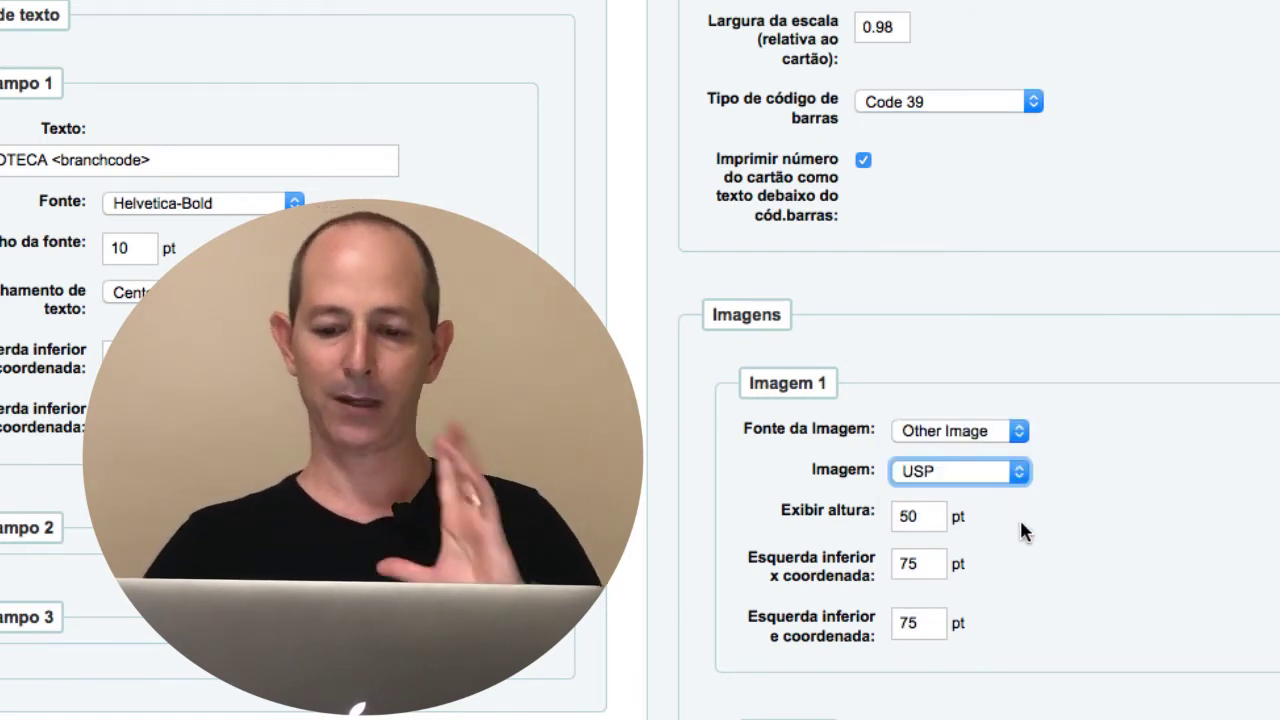
scroll(545, 688, down, 2)
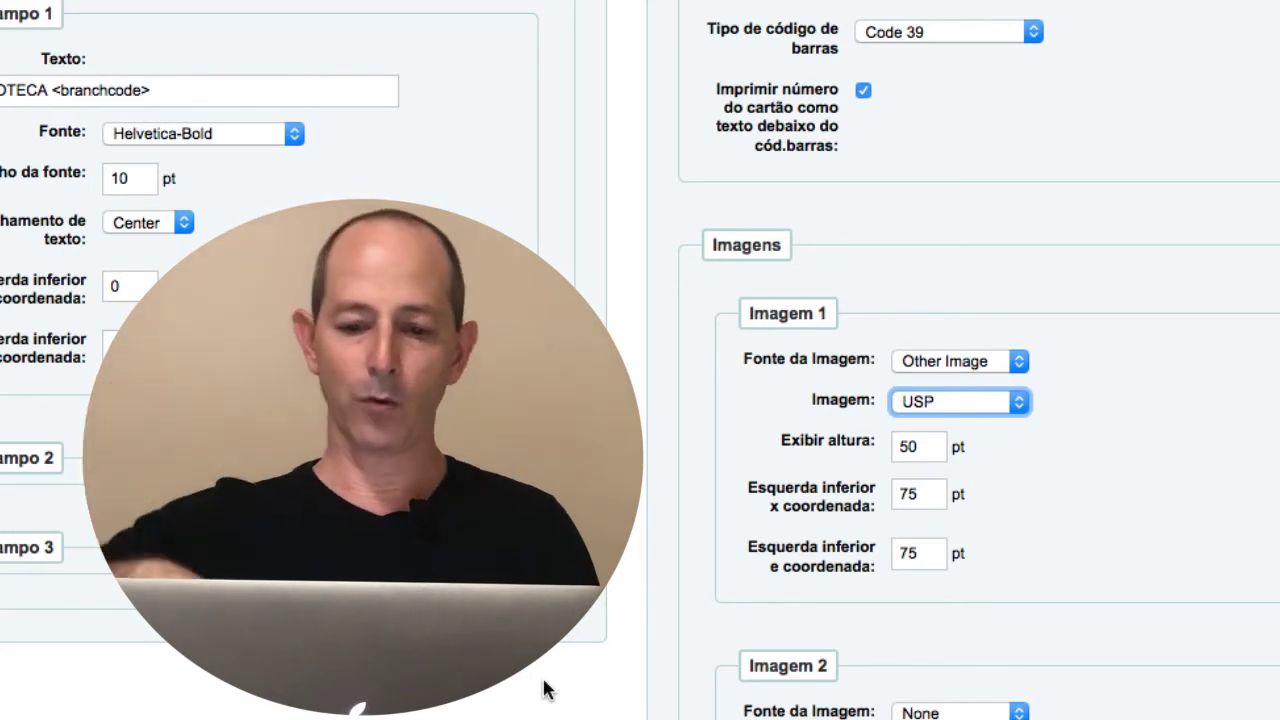
scroll(544, 688, down, 2)
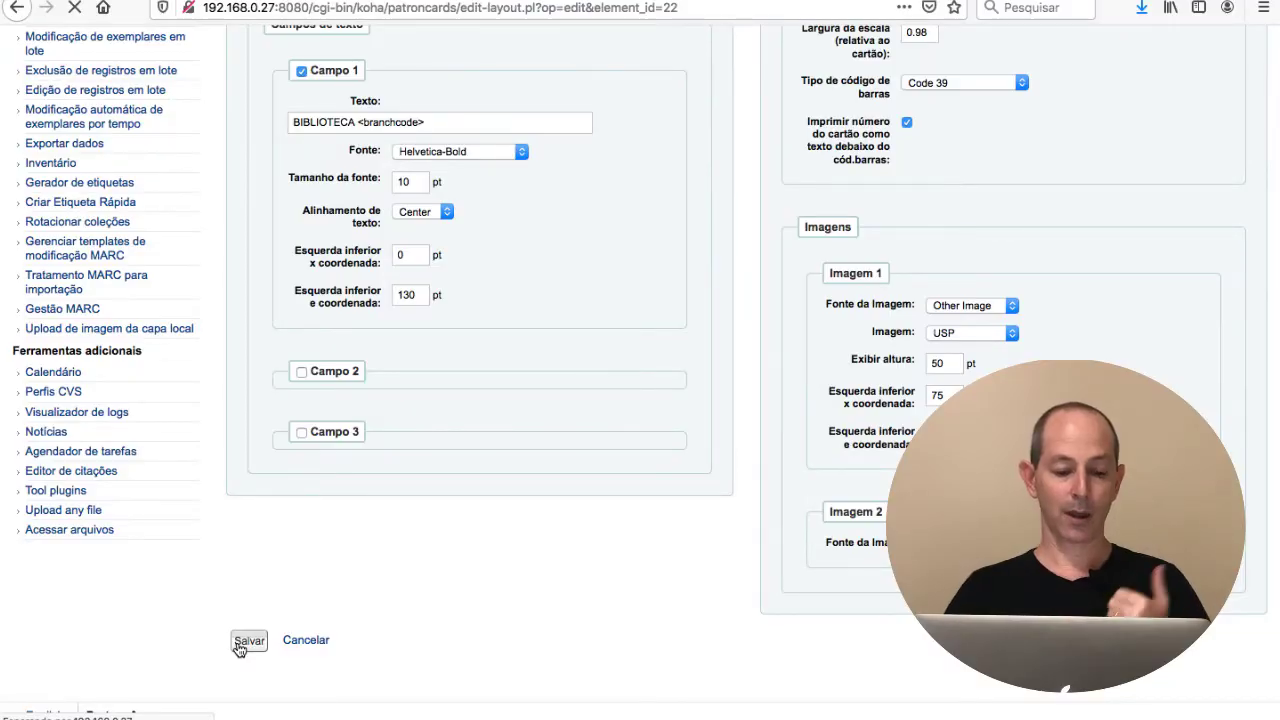
click(245, 638)
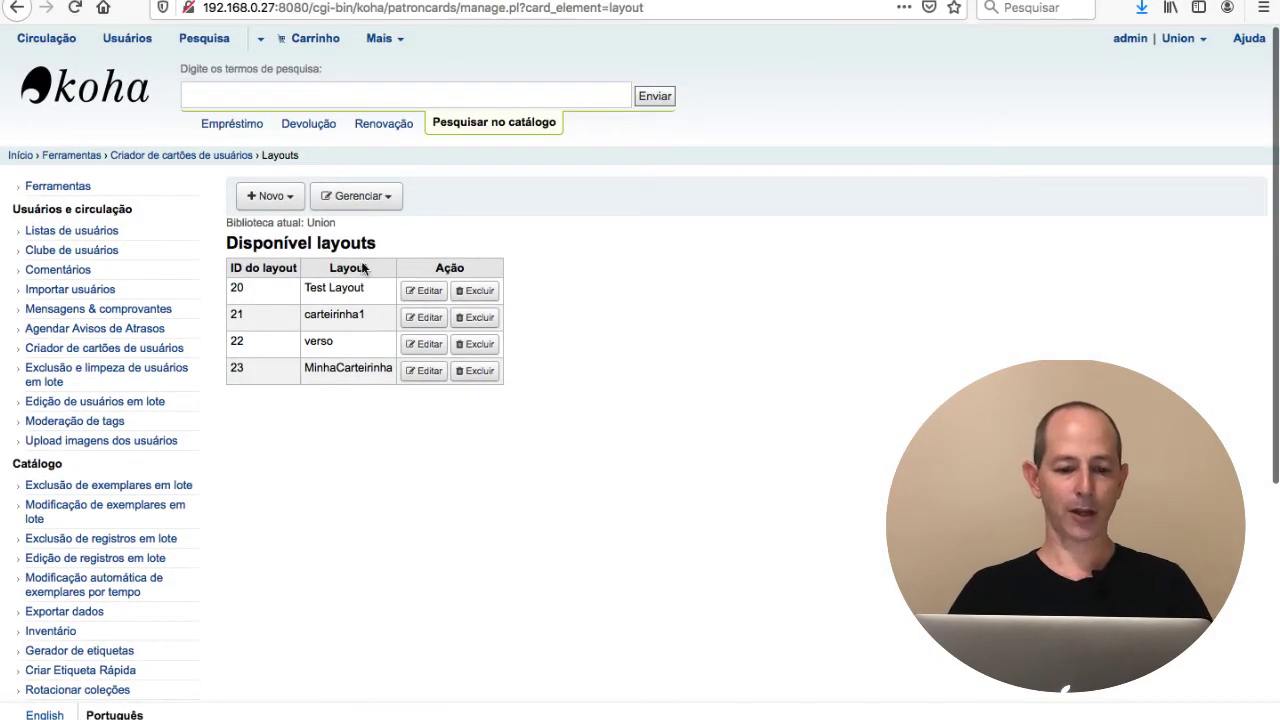
- Start a new card batch and open the patron search for adding patrons to it
click(384, 196)
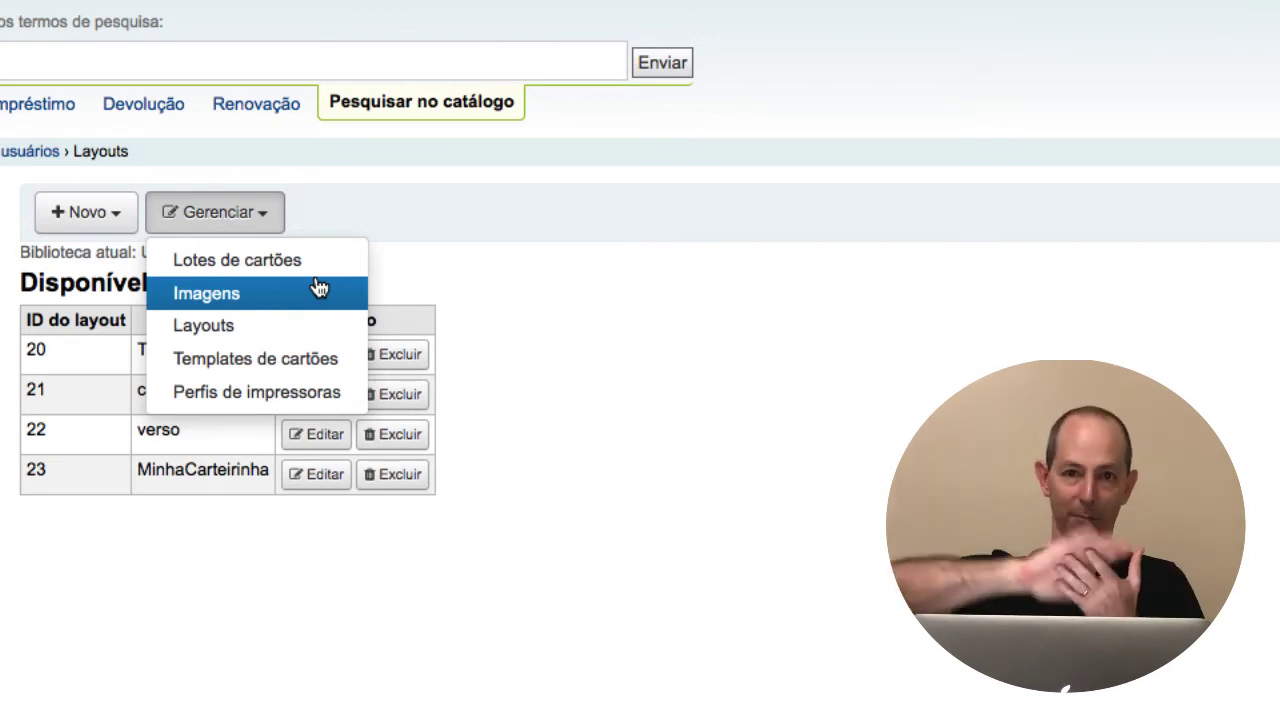
click(87, 212)
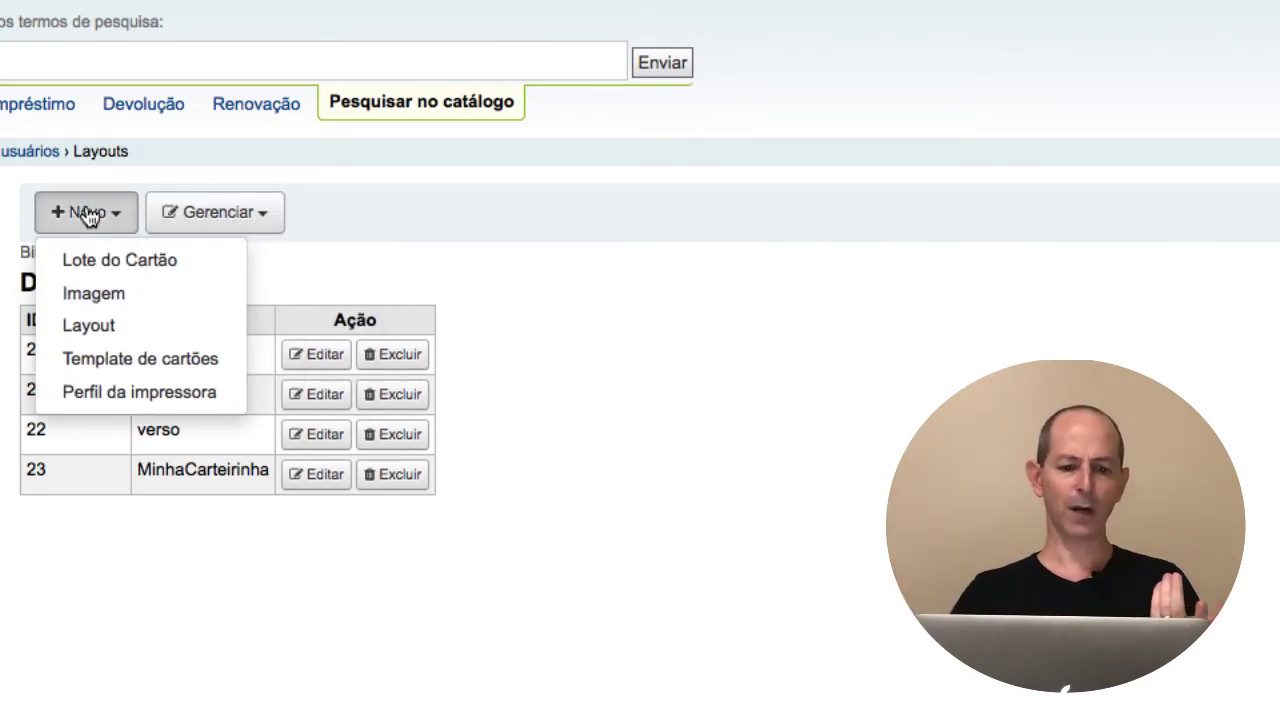
click(88, 268)
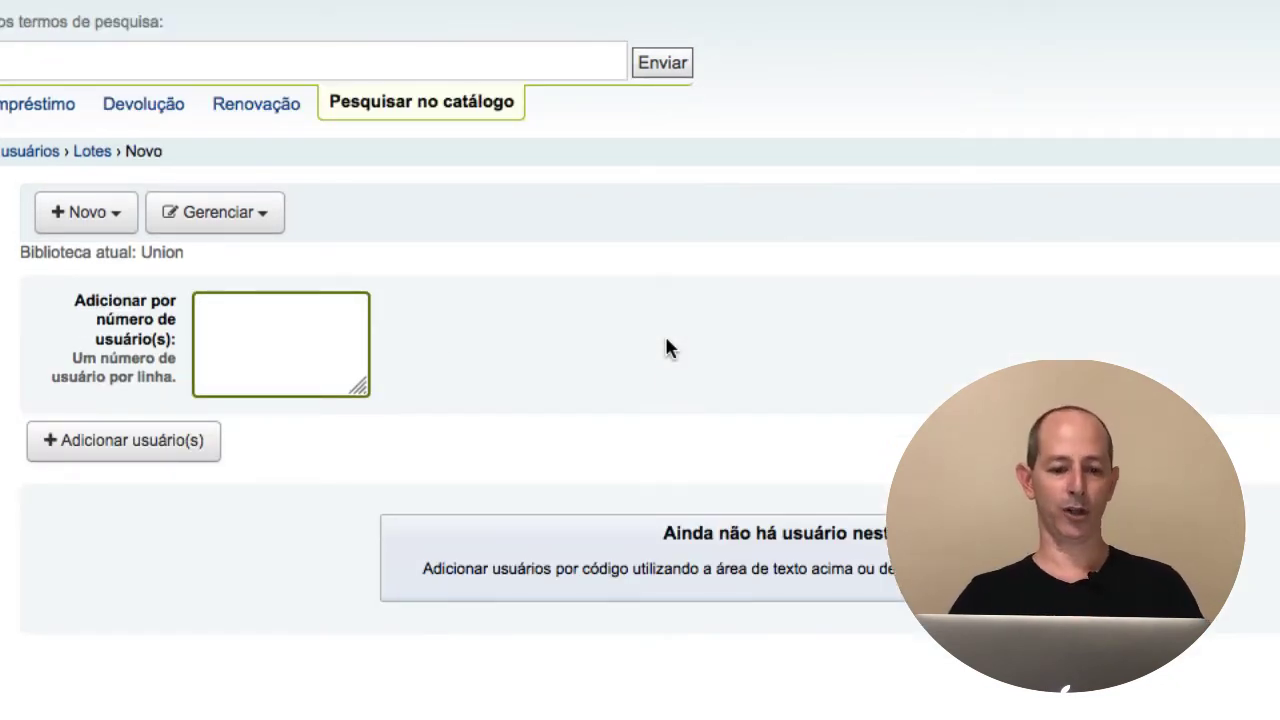
click(145, 452)
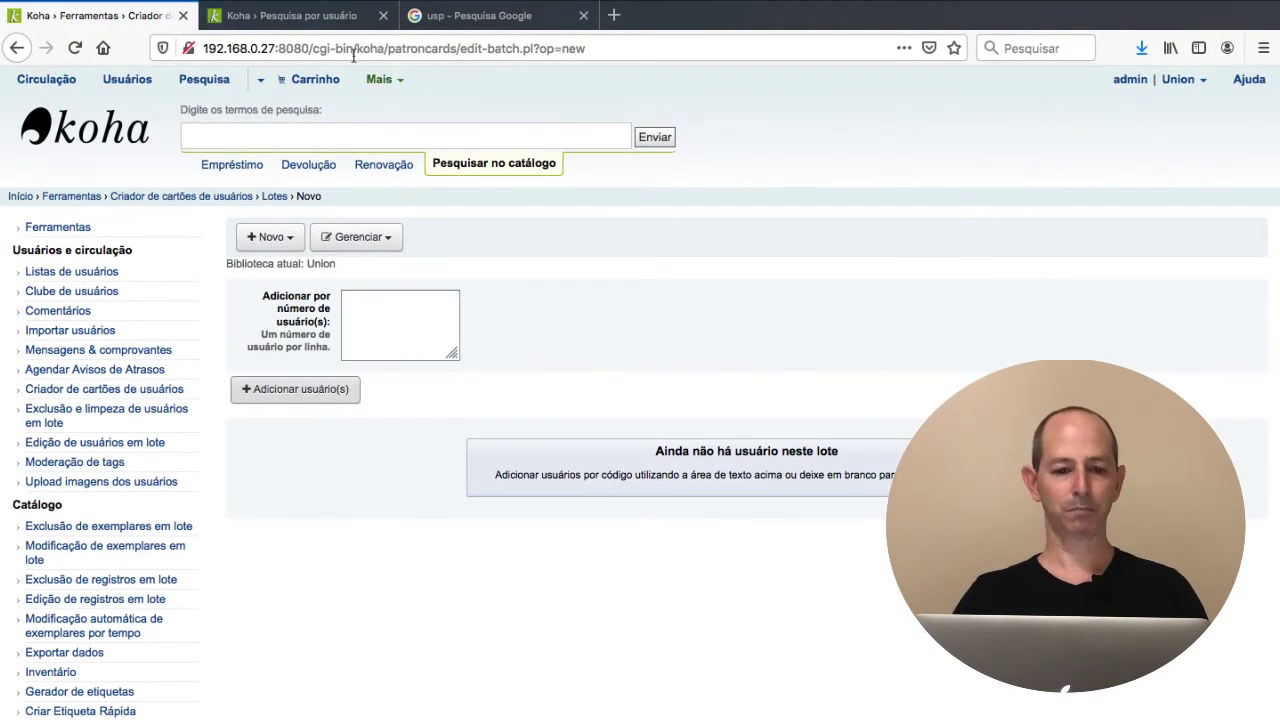
- Search for the patron by surname across all categories and libraries
click(328, 18)
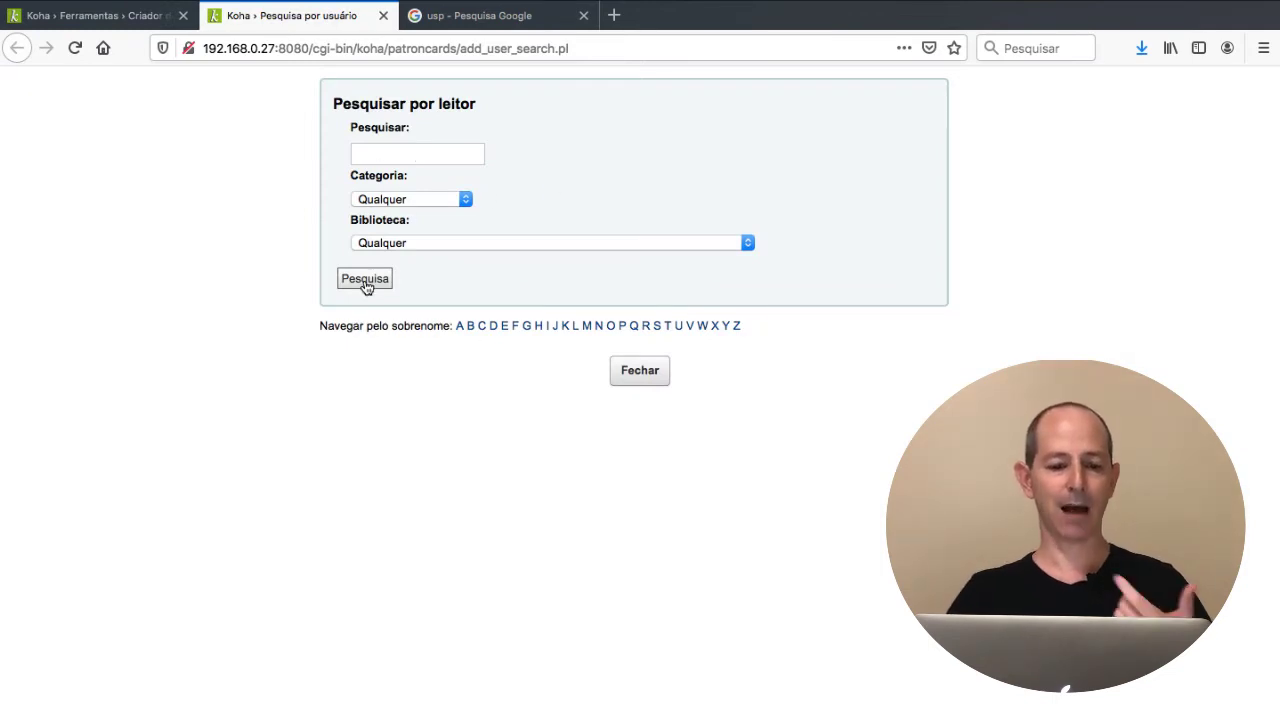
click(417, 156)
text(otlet)
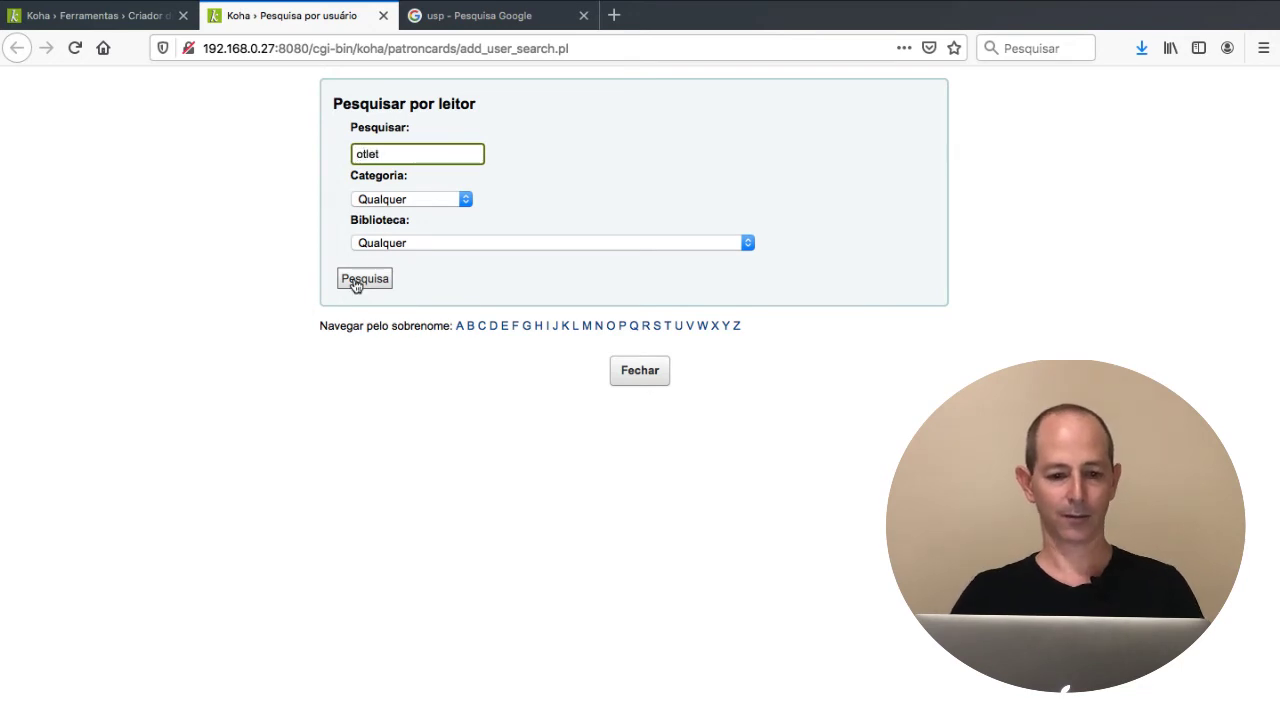
click(355, 283)
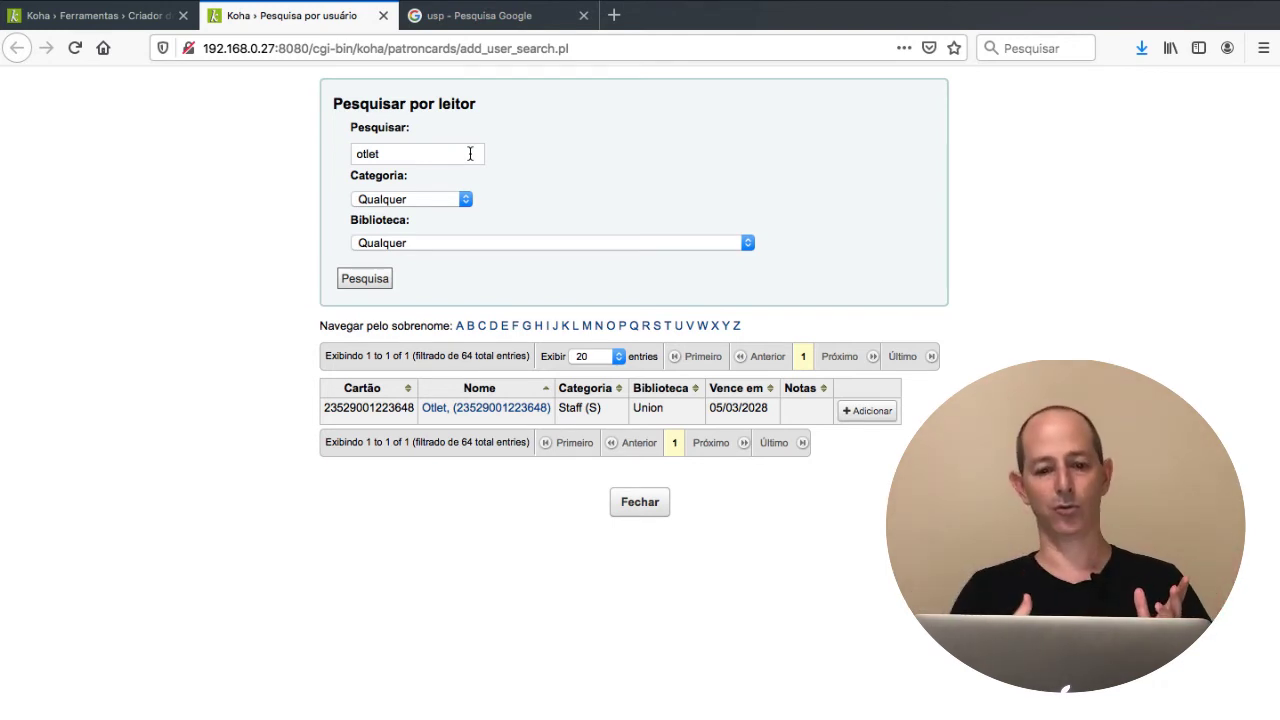
- Close the patron search and return to the patron number field of the new batch
click(384, 16)
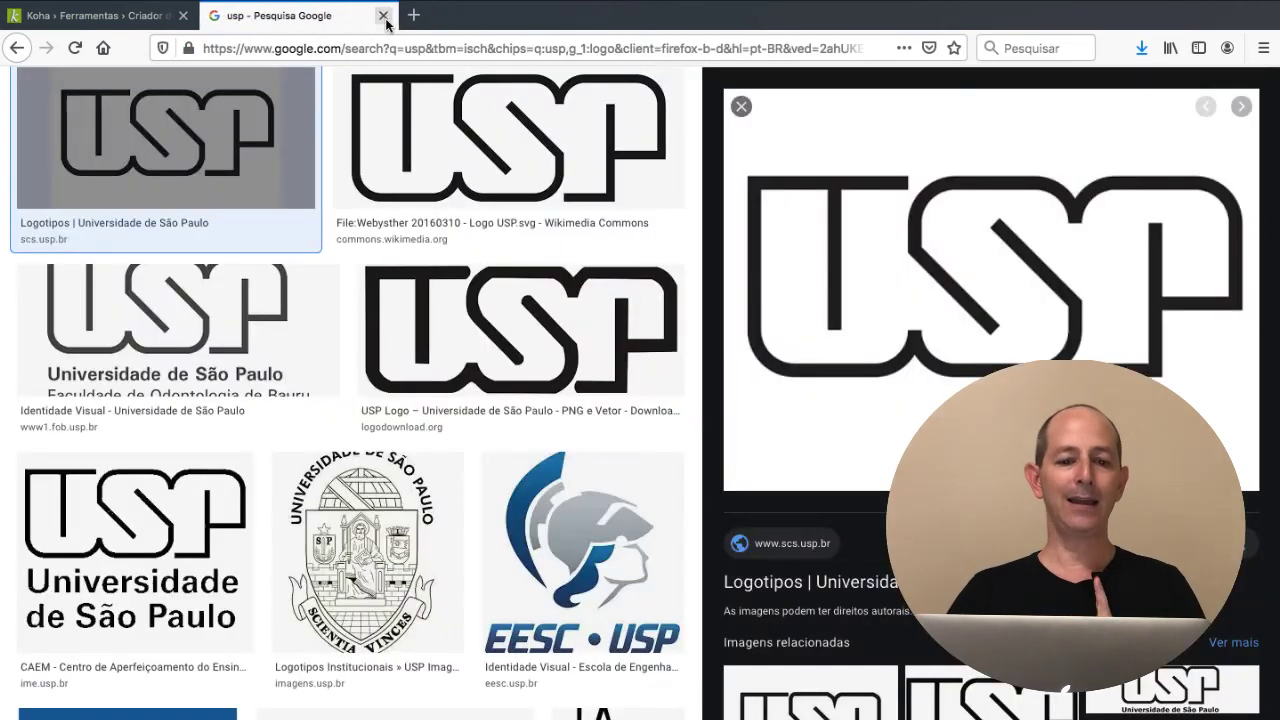
click(105, 18)
click(364, 306)
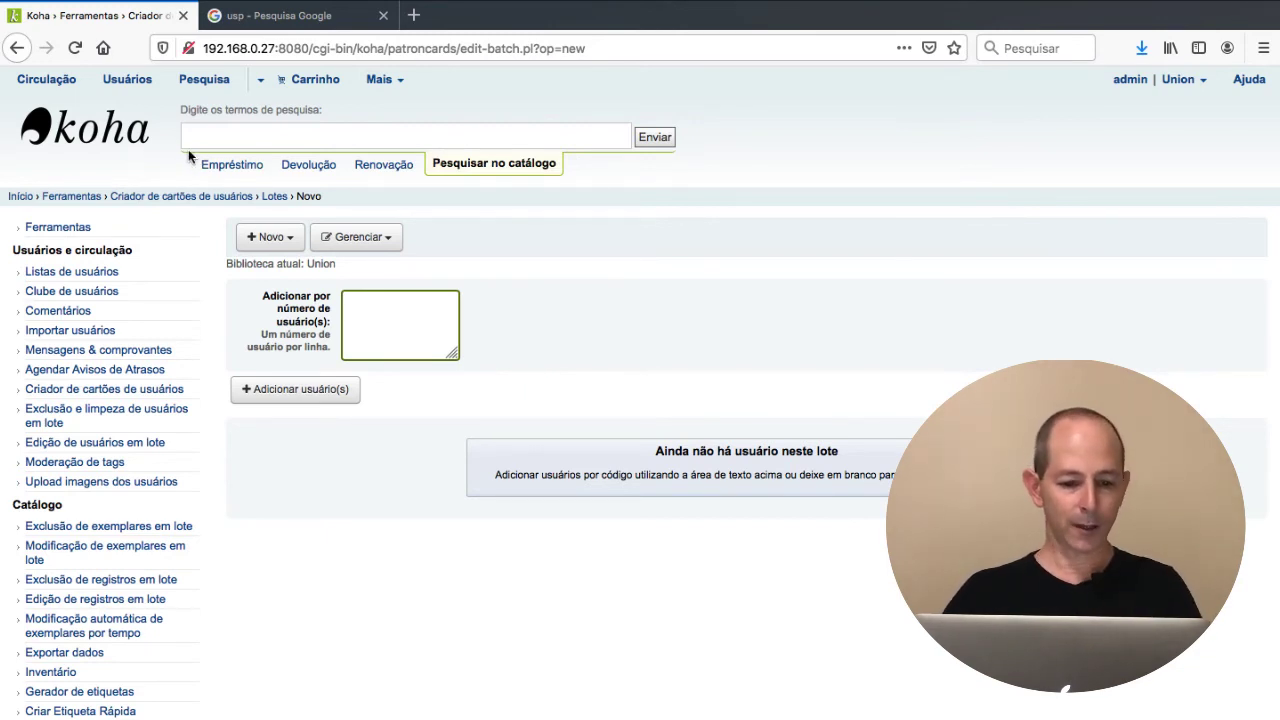
- Search the Usuários module for the patron by surname and look up the patron number on the record
click(299, 170)
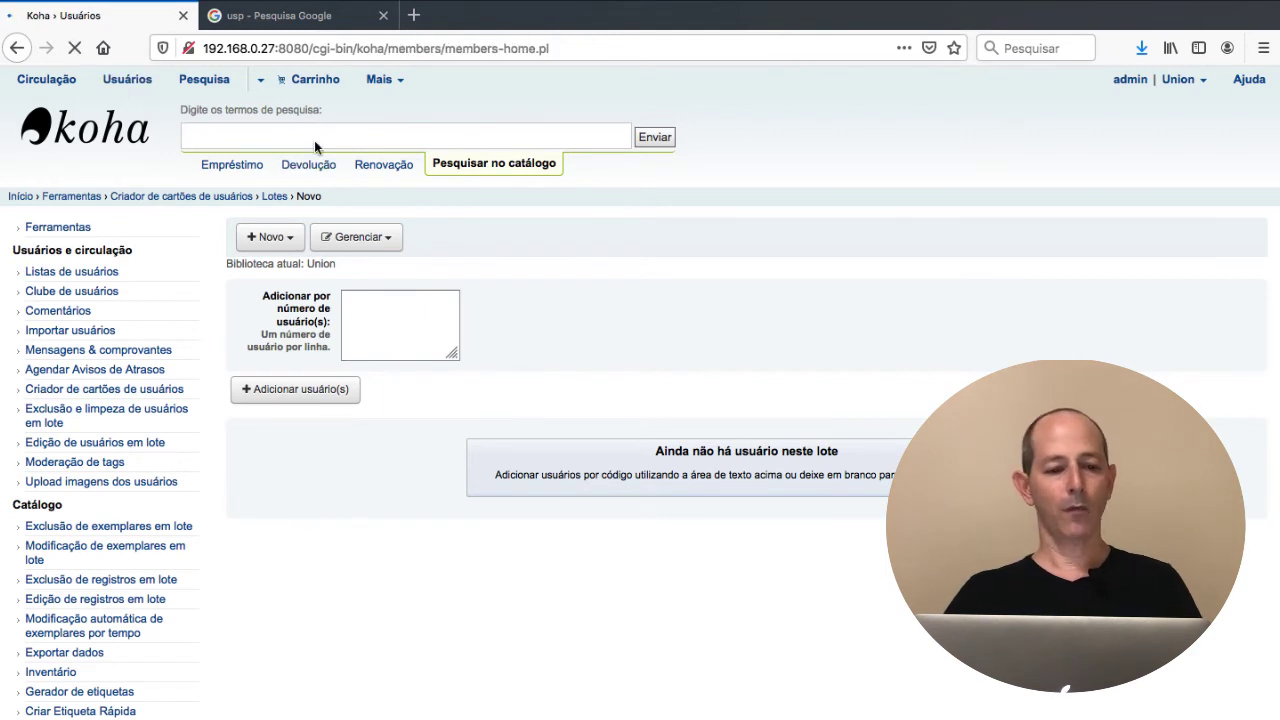
text(otlet)
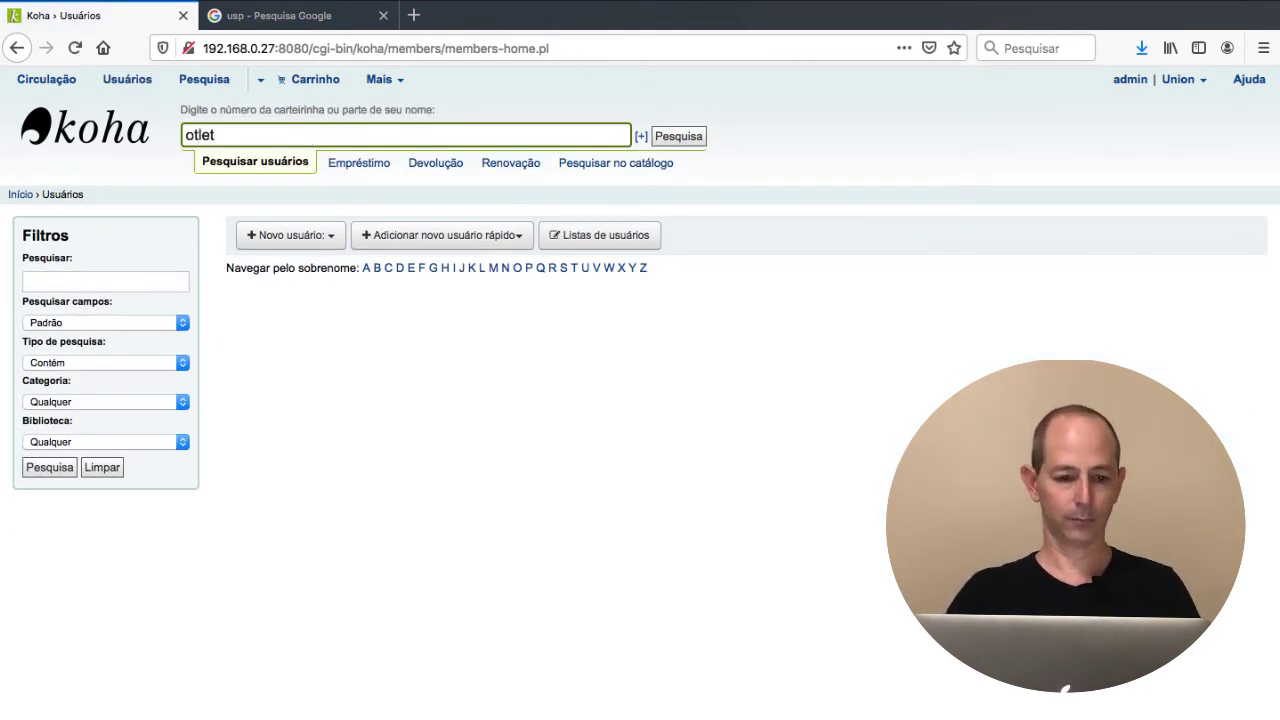
key(Return)
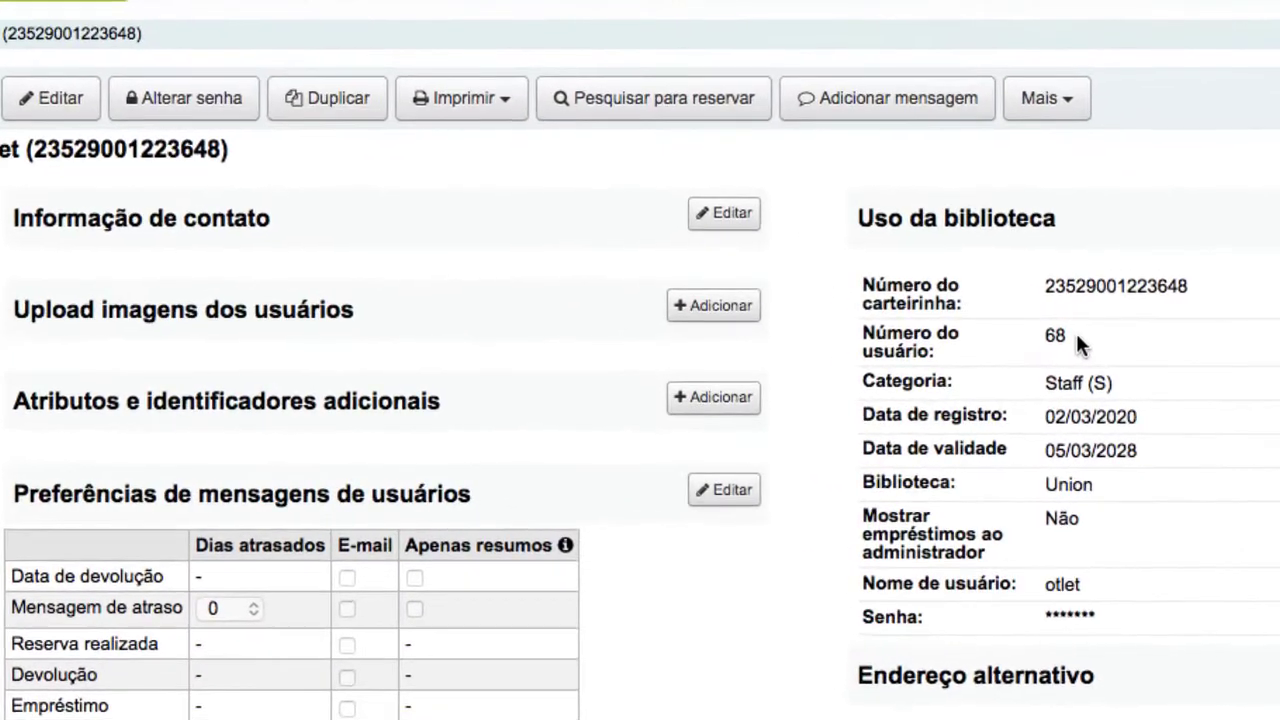
drag(984, 363, 951, 367)
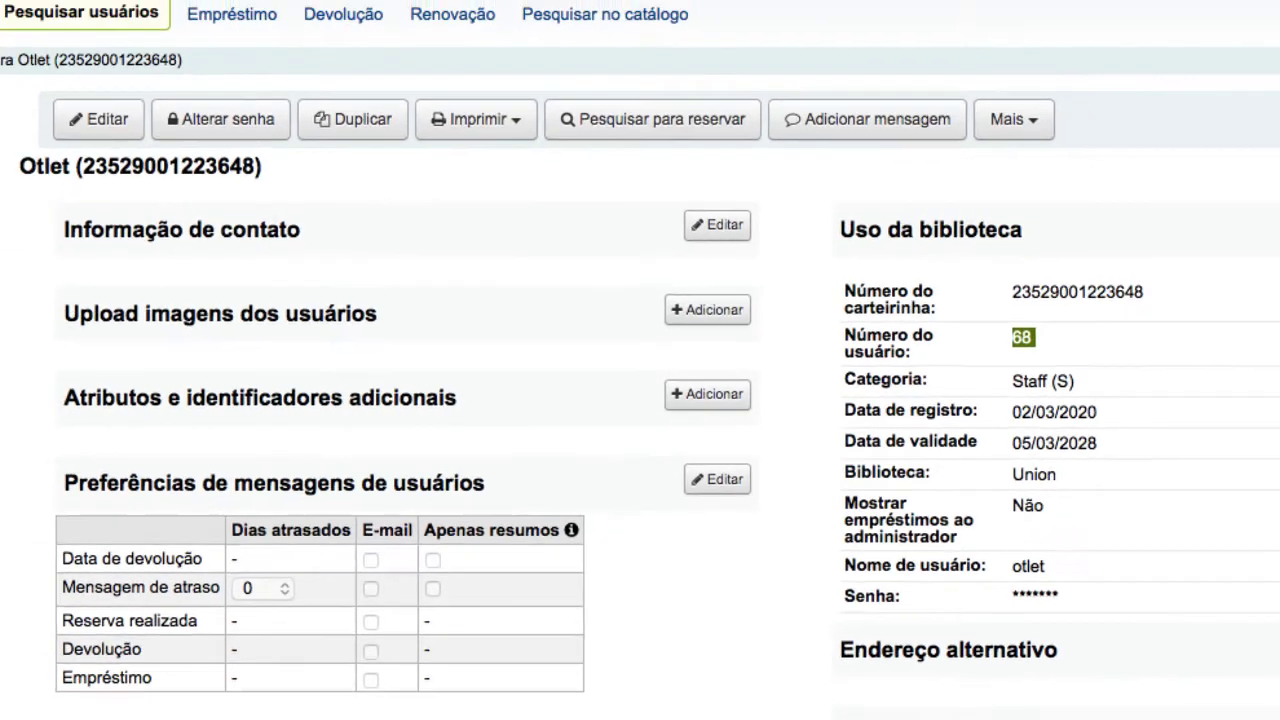
- Go back from the patron record to the card creator and start a new card batch
click(18, 8)
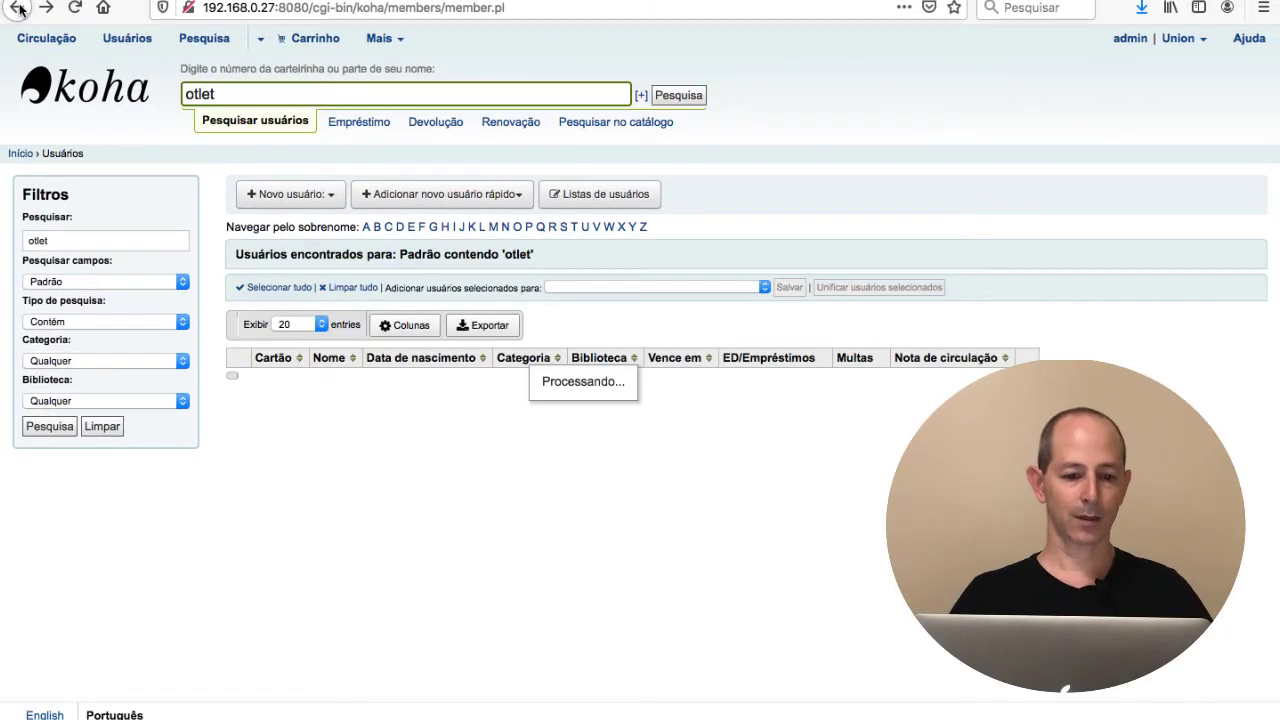
click(18, 8)
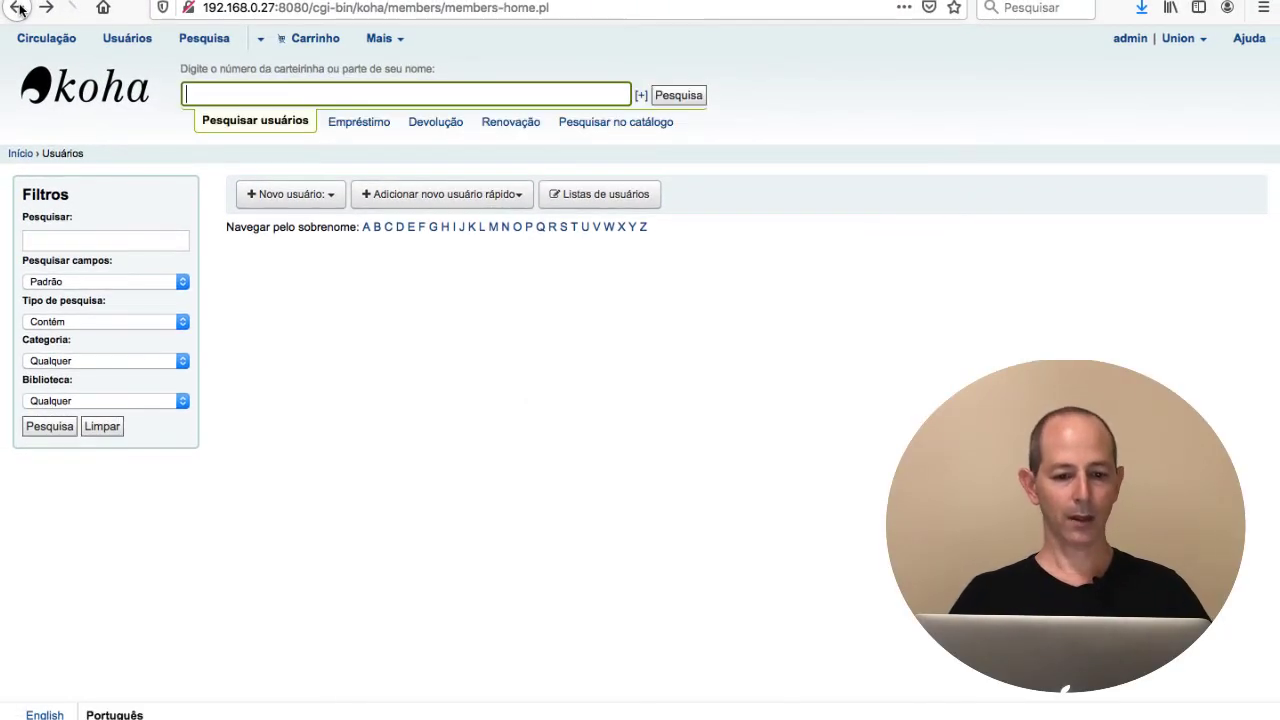
click(18, 8)
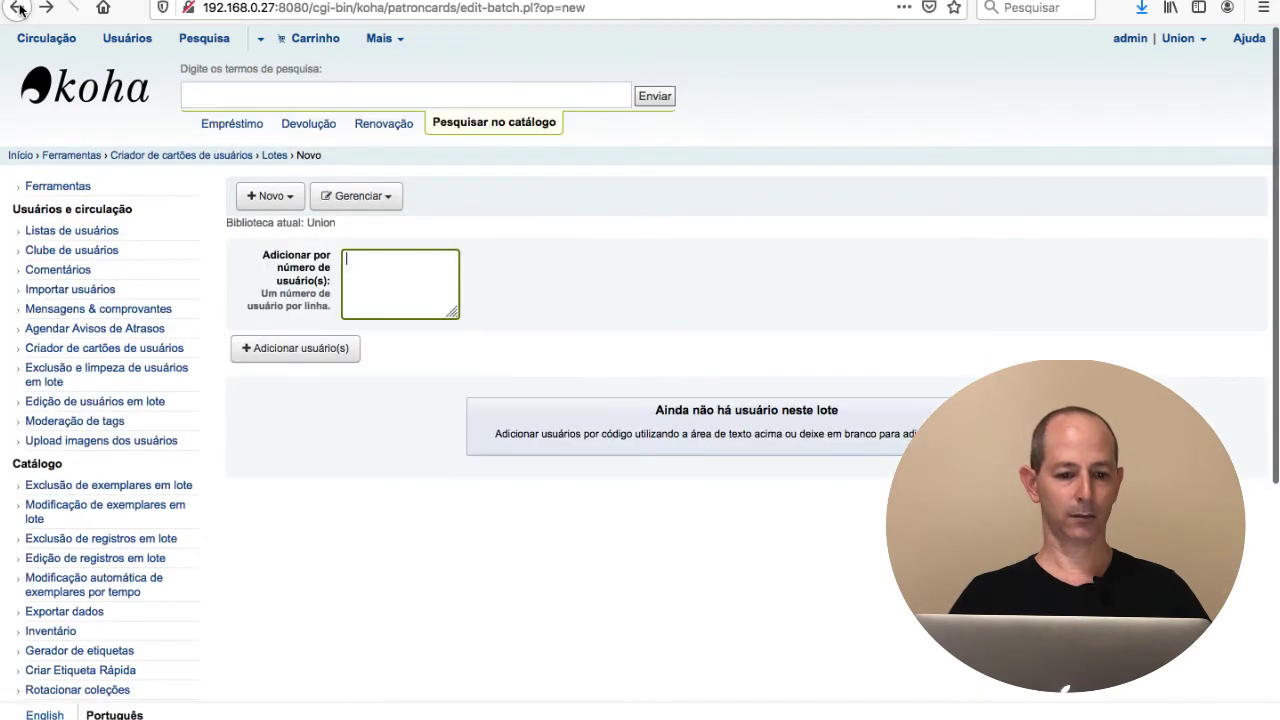
click(288, 204)
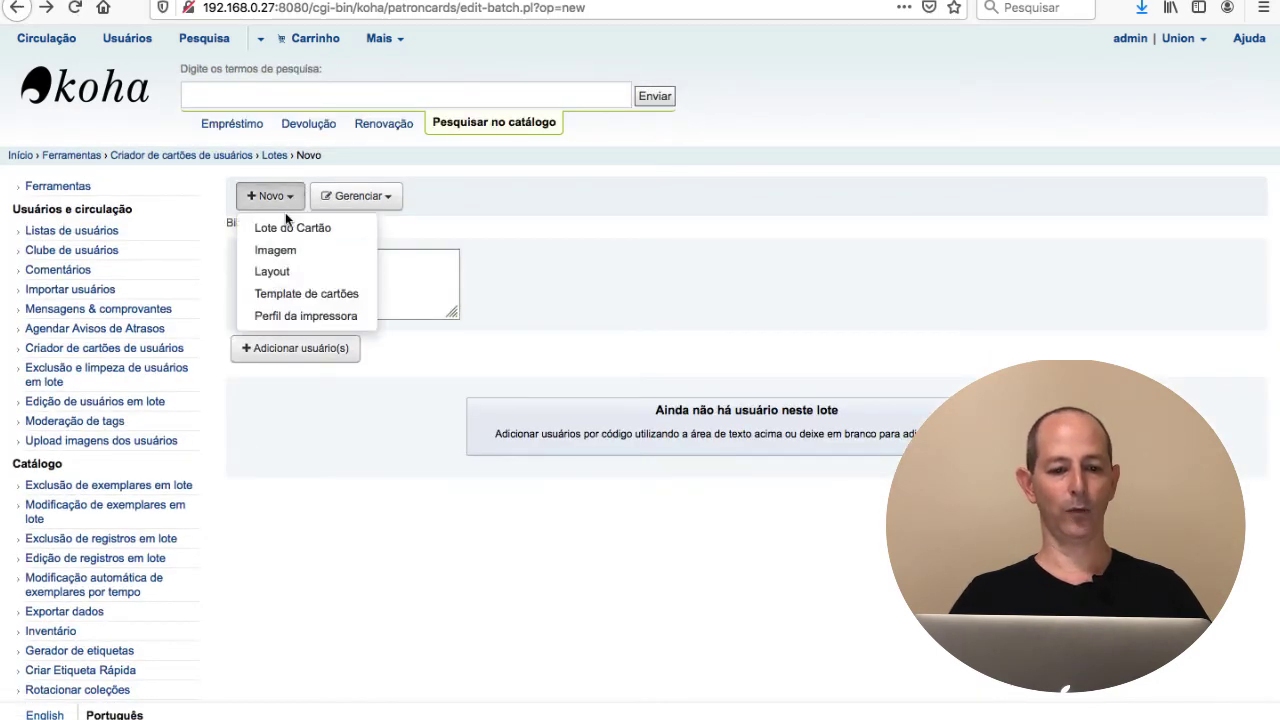
click(280, 226)
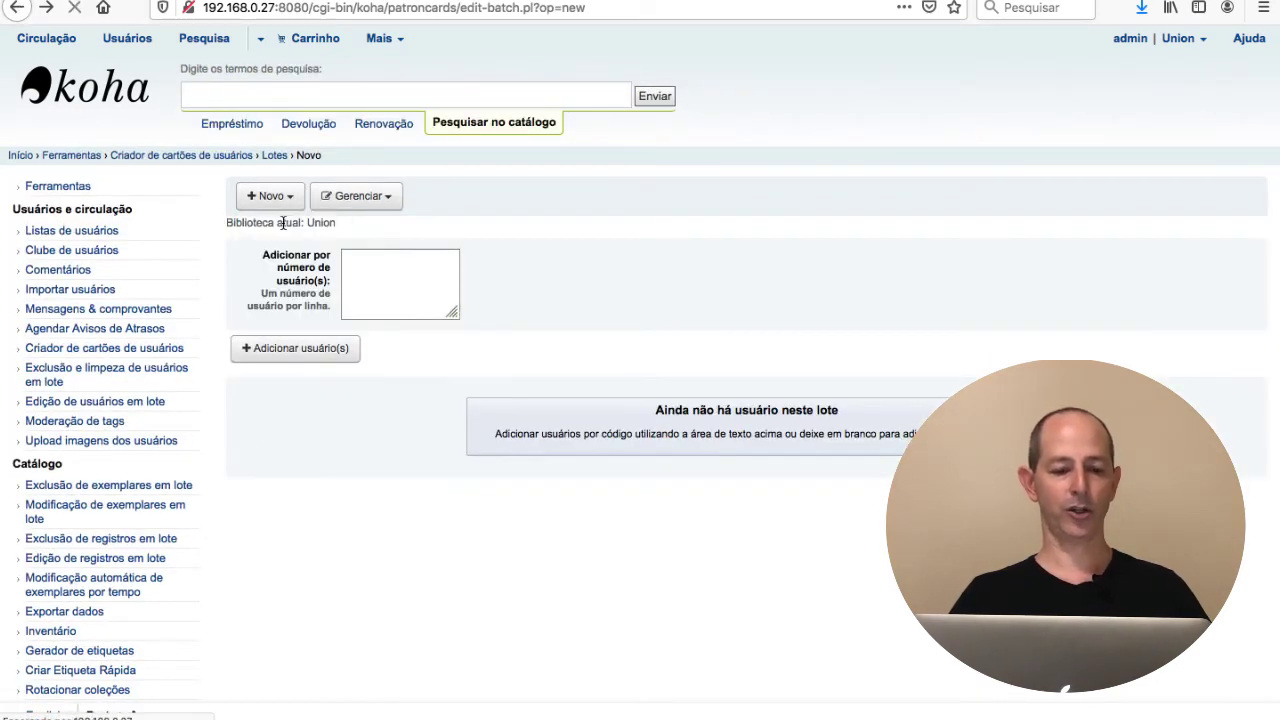
- Enter six consecutive patron numbers, one per line, and add those patrons to the new card batch
click(376, 264)
text(67)
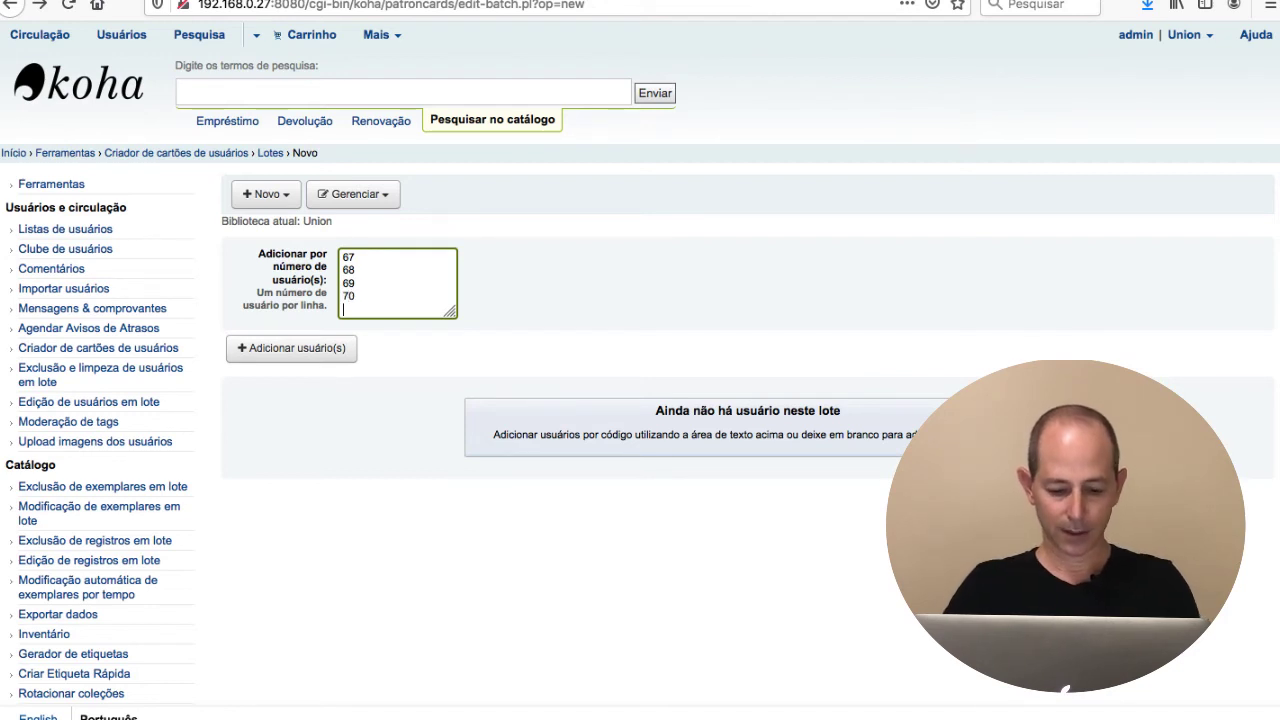
key(Return)
text(72)
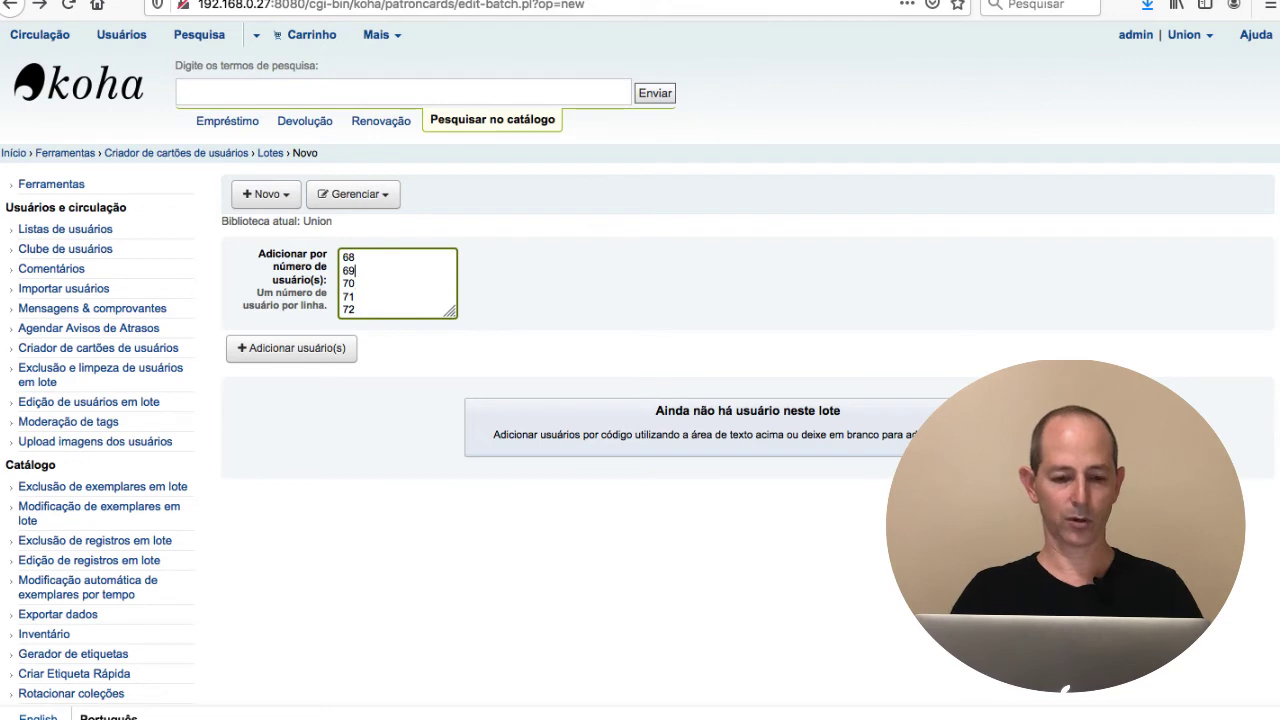
click(270, 352)
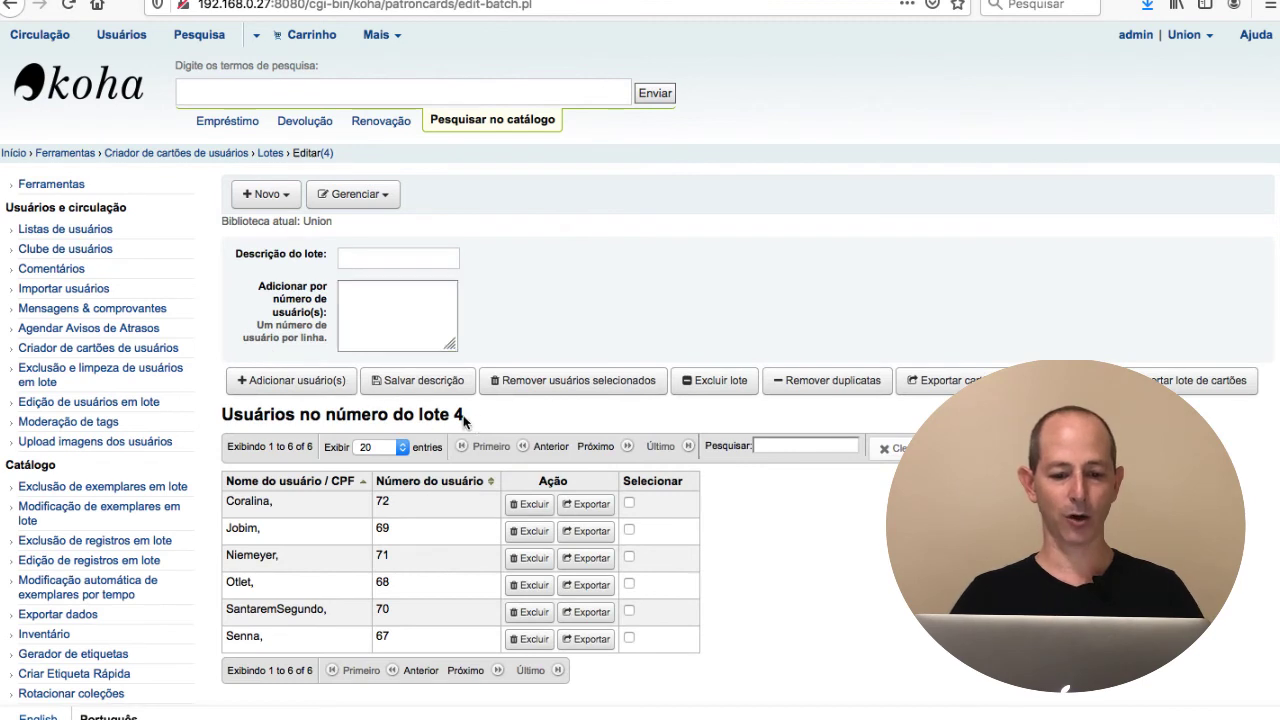
drag(465, 418, 418, 416)
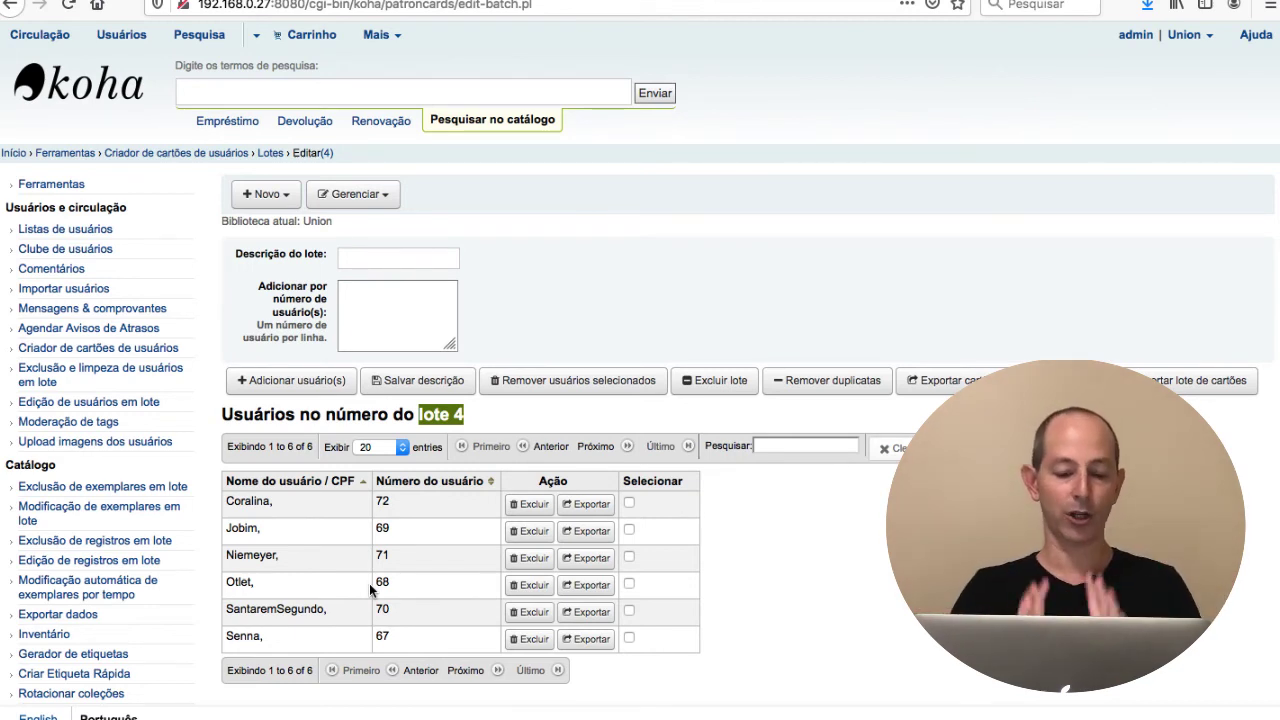
- Open the list of available card batches and check which patron lists are offered for export
click(355, 194)
click(379, 216)
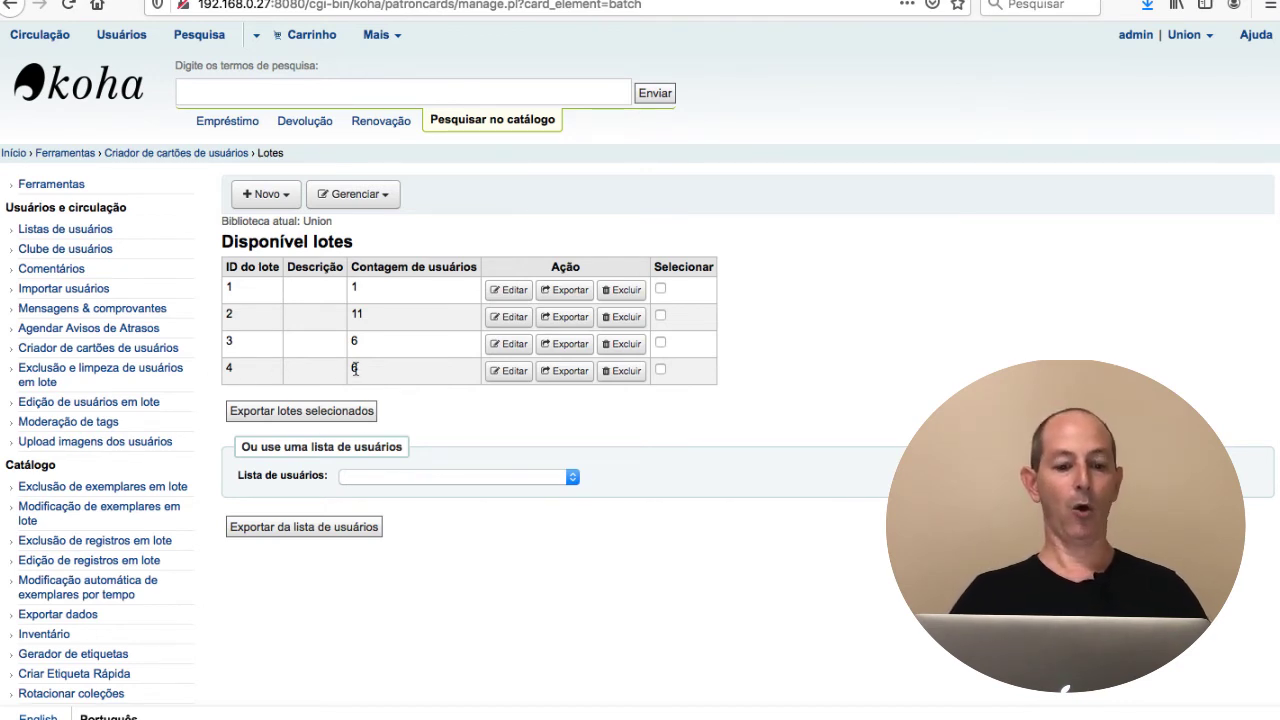
click(359, 477)
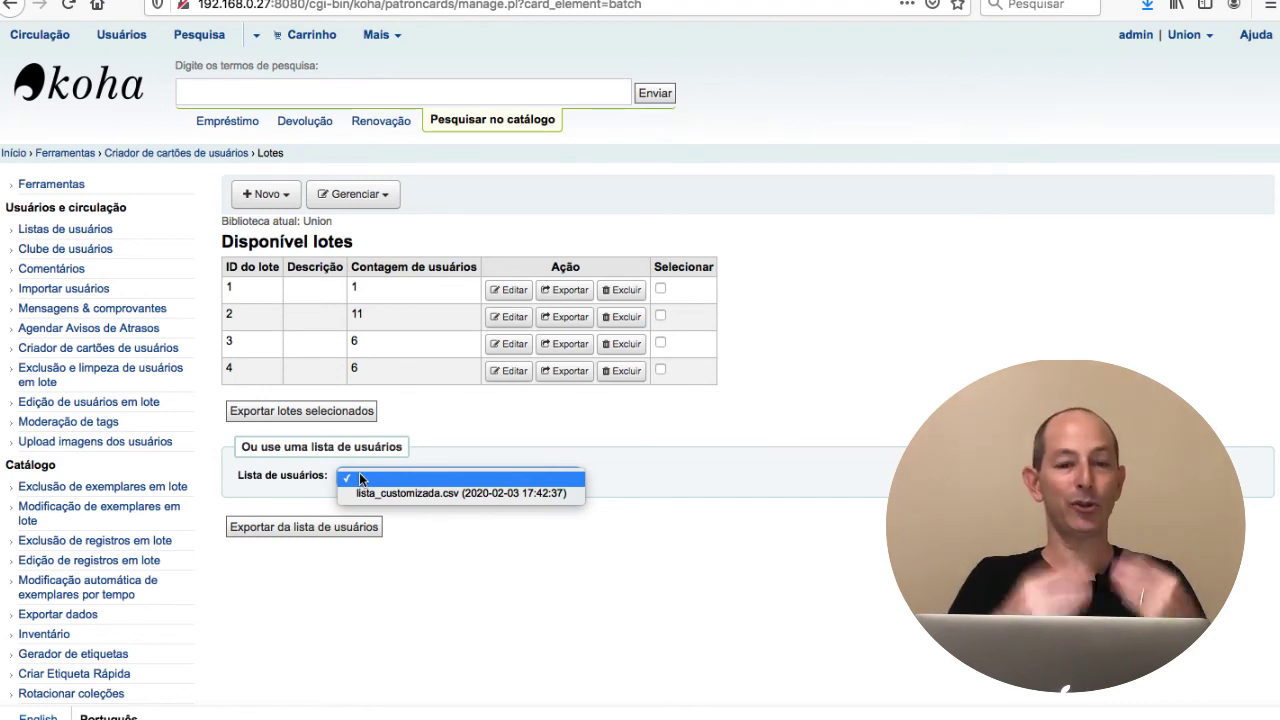
click(632, 442)
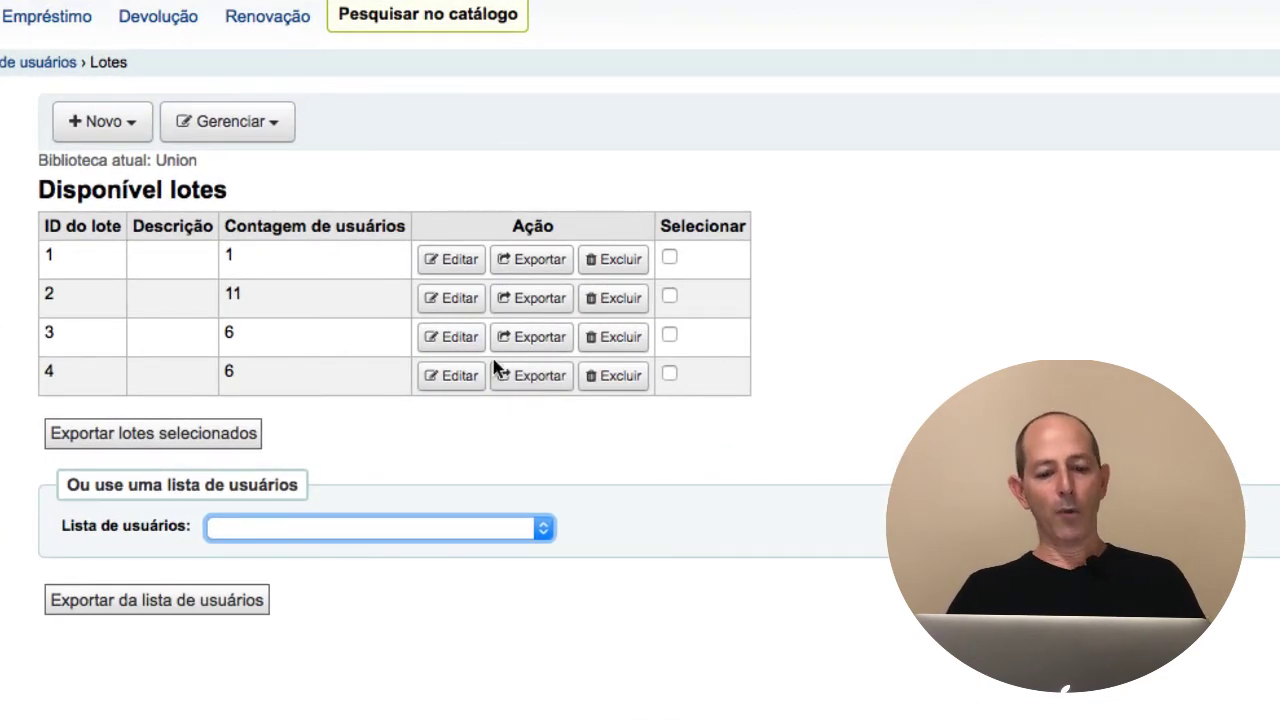
- Start exporting batch 4 with the template HB-PC0001 and the card layout carteirinha1
click(510, 373)
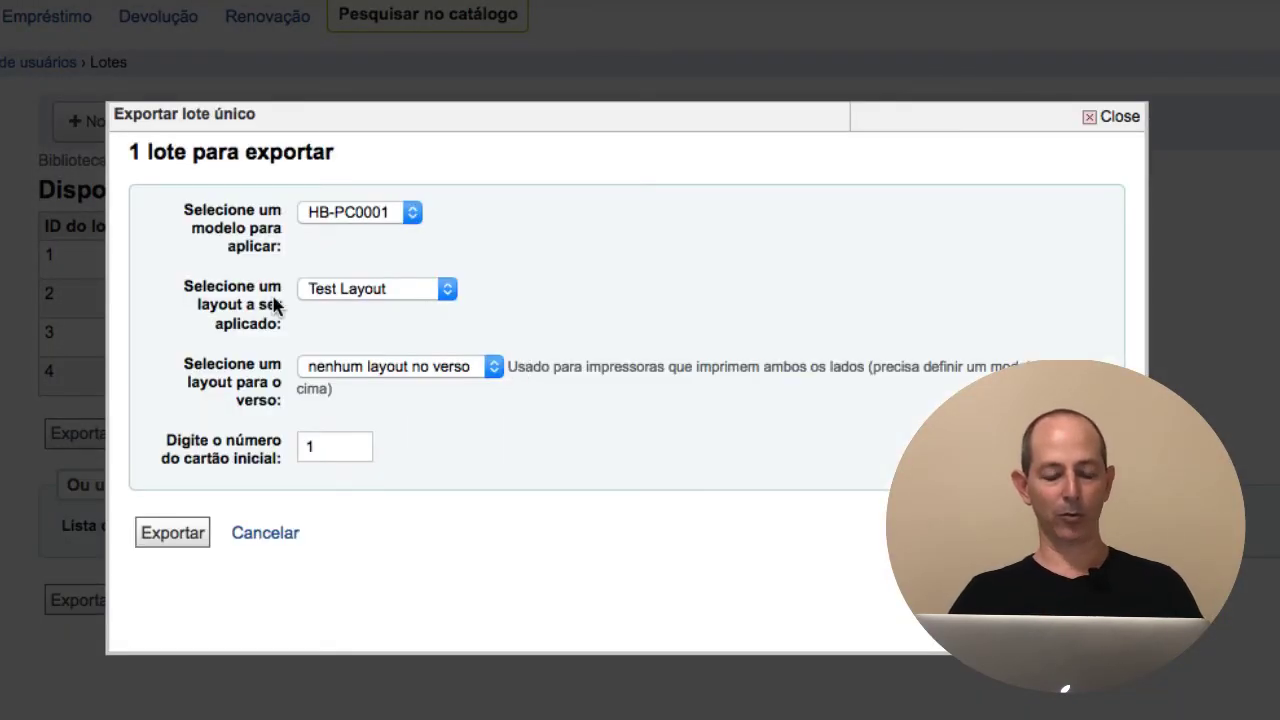
click(364, 219)
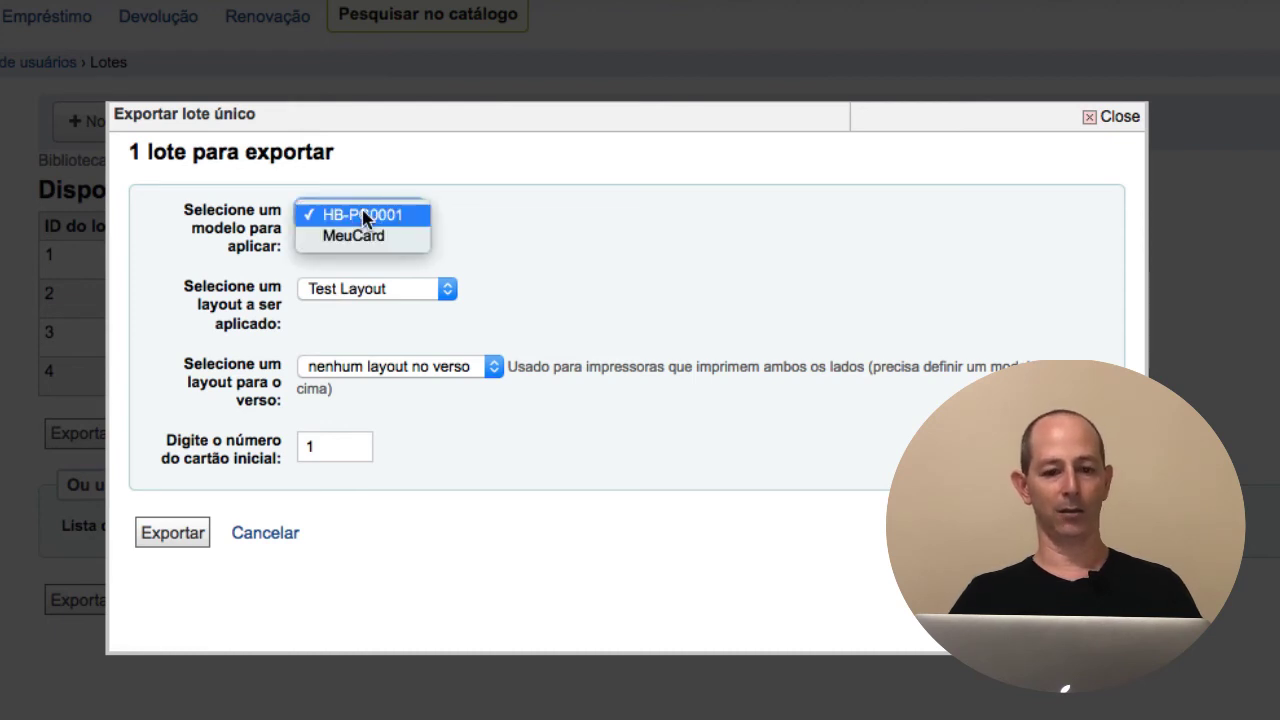
click(364, 216)
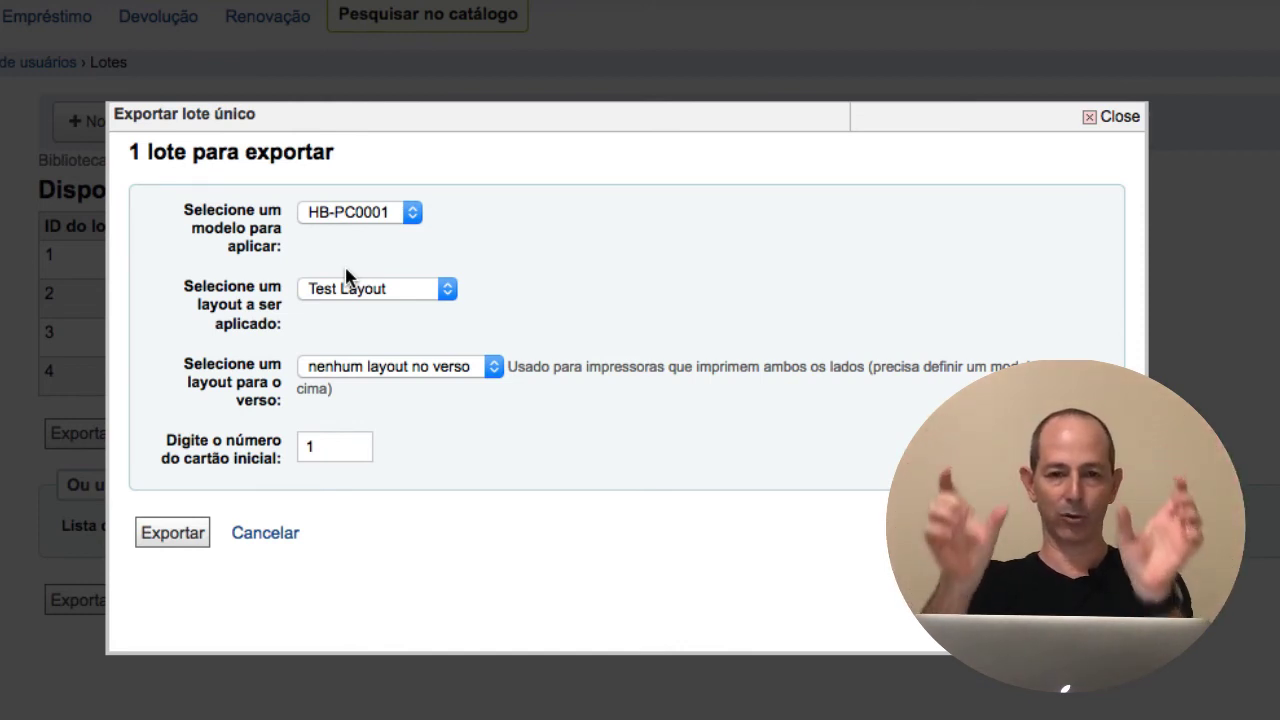
click(386, 299)
click(411, 312)
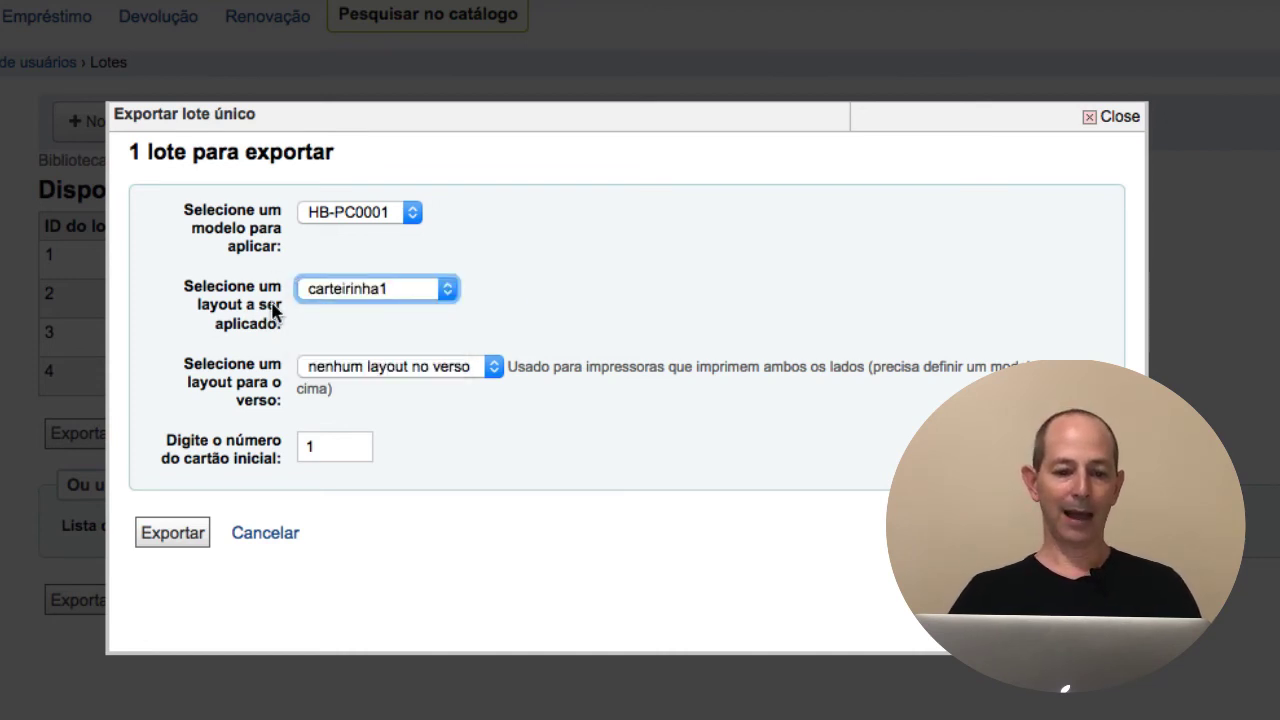
- Export the batch with no back layout, open the PDF in Adobe Acrobat Reader DC and highlight the first card's number
click(371, 374)
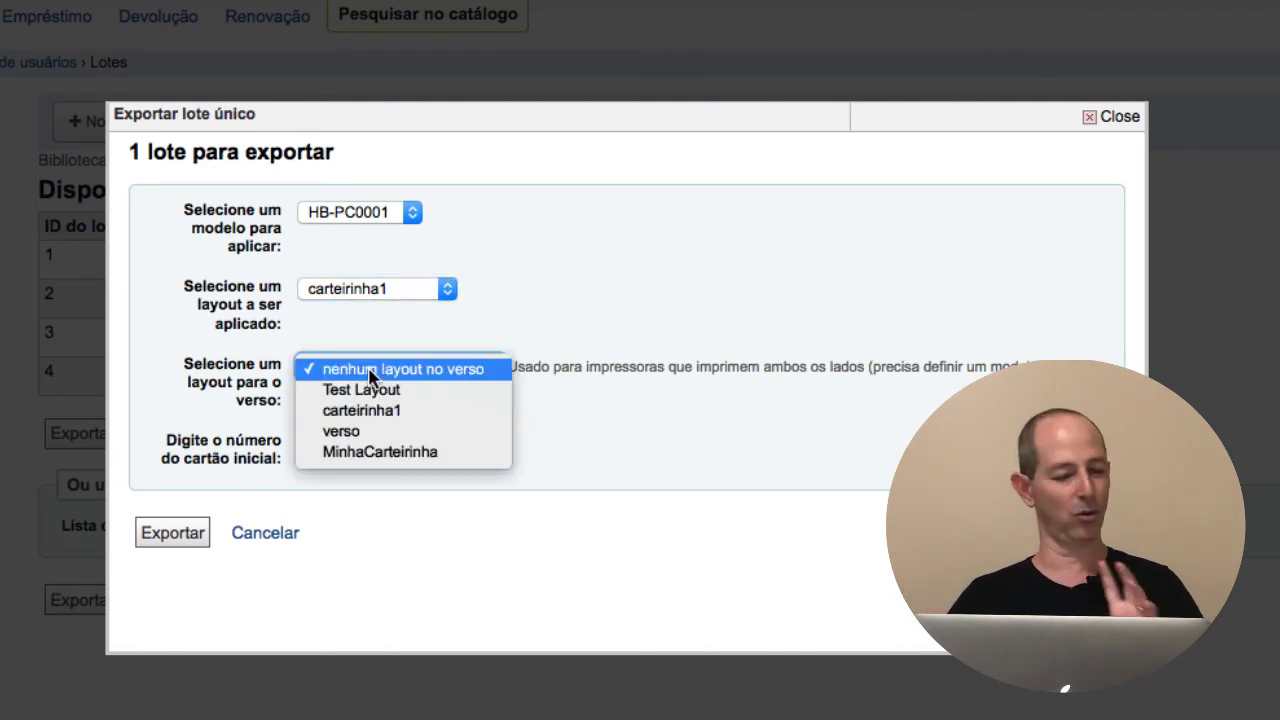
click(622, 278)
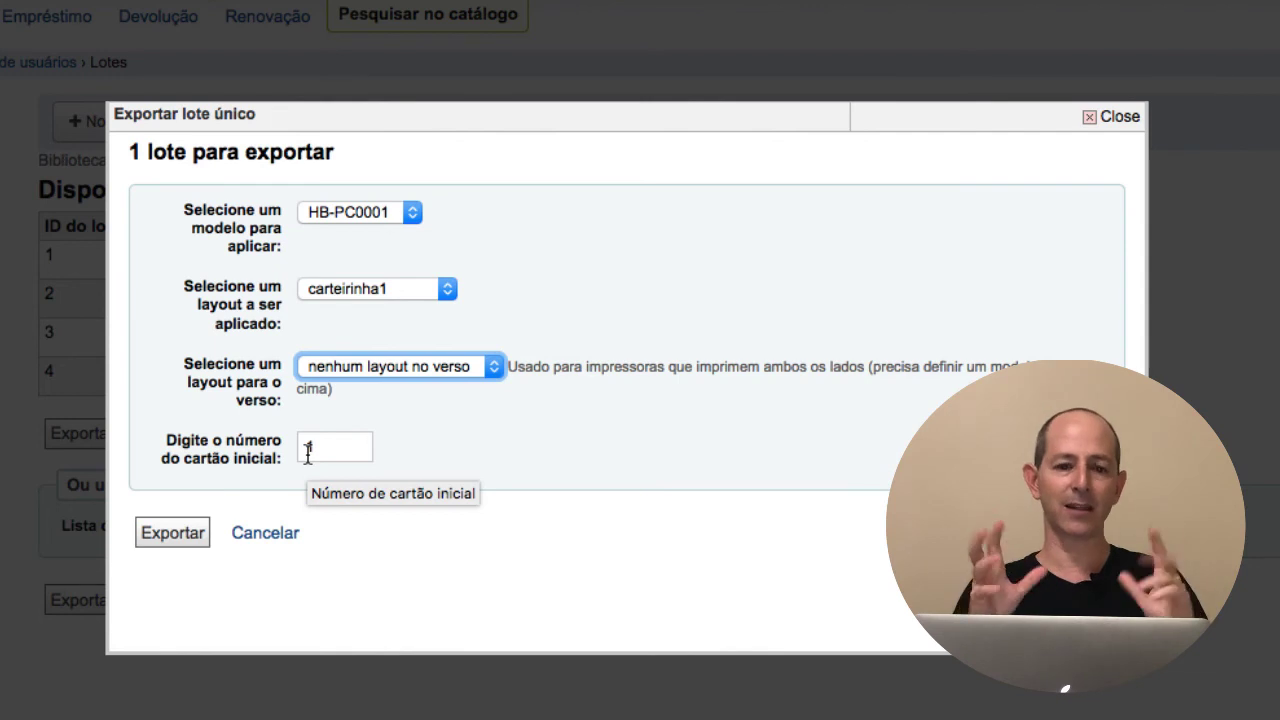
click(172, 538)
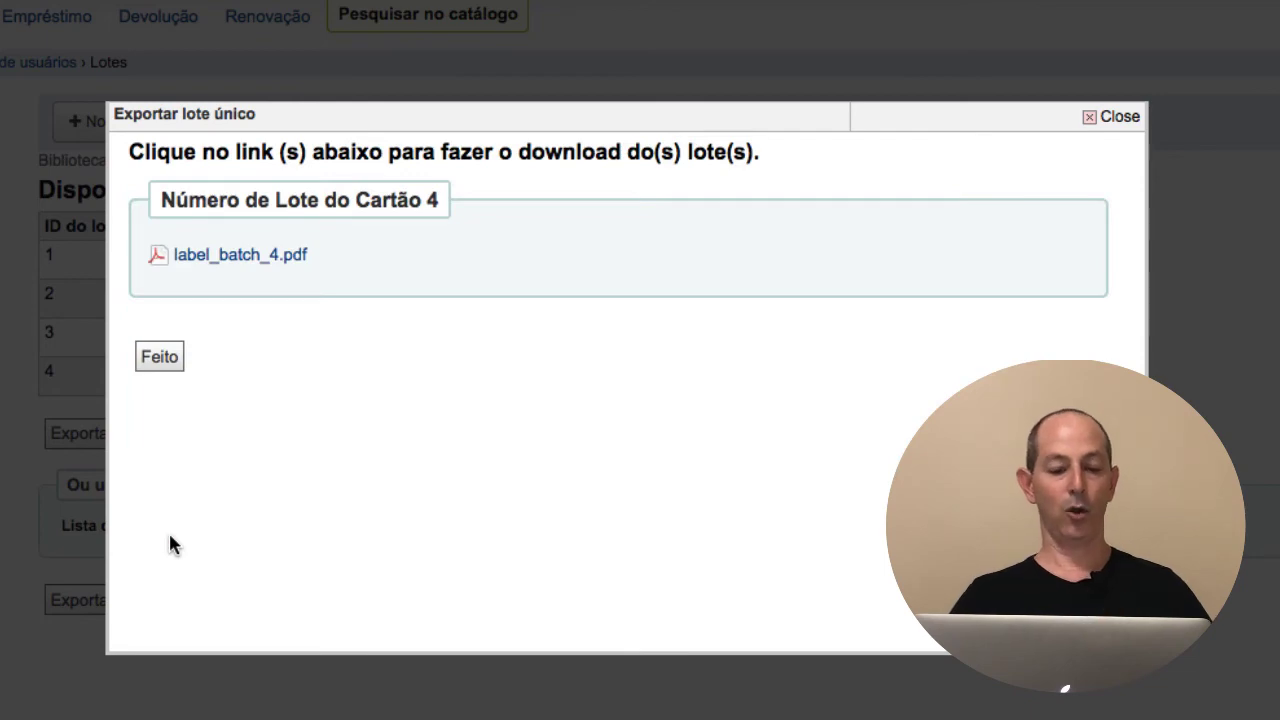
click(266, 256)
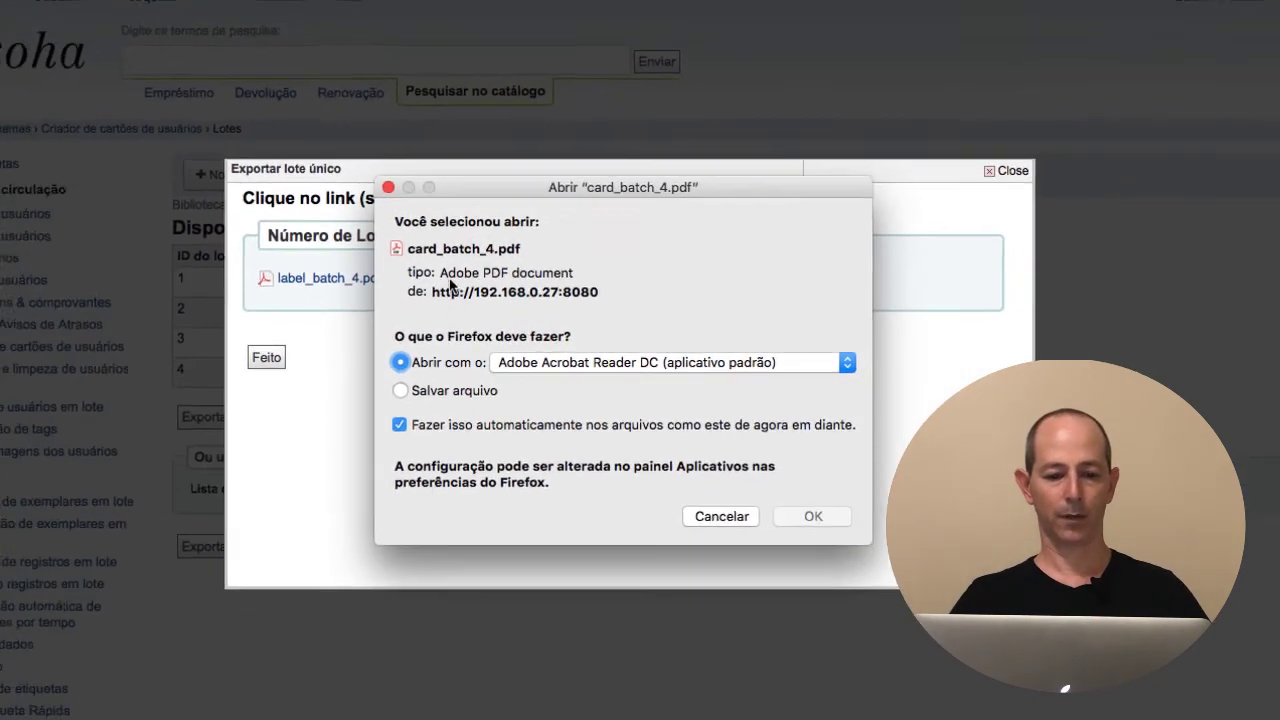
click(775, 500)
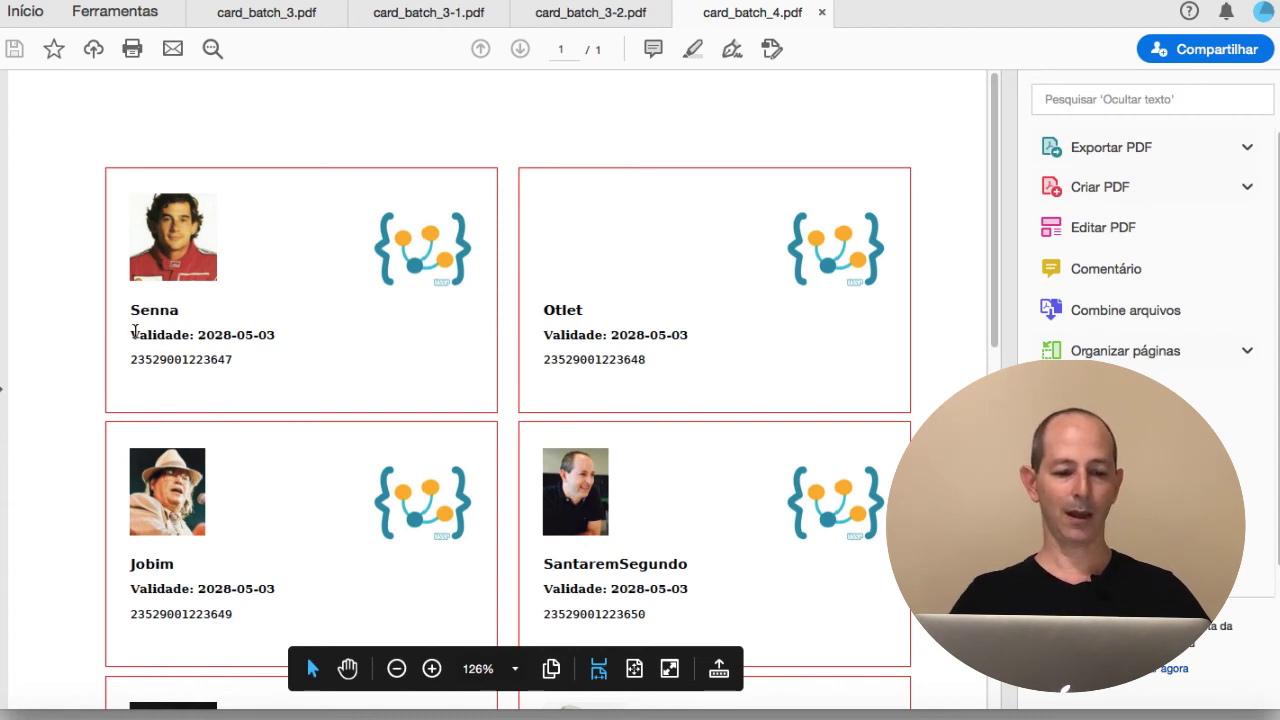
drag(125, 336, 128, 367)
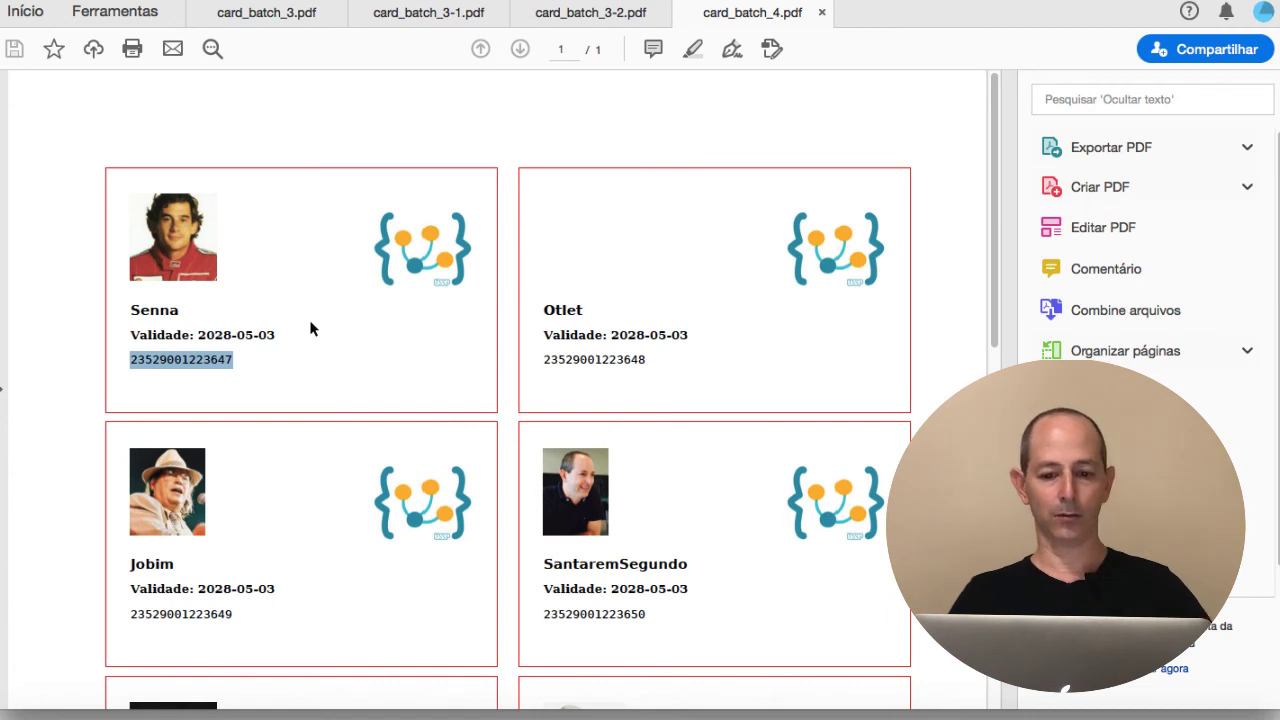
- Return to Koha, close the finished export and set up another export of batch 4 with the layout verso
key(Right)
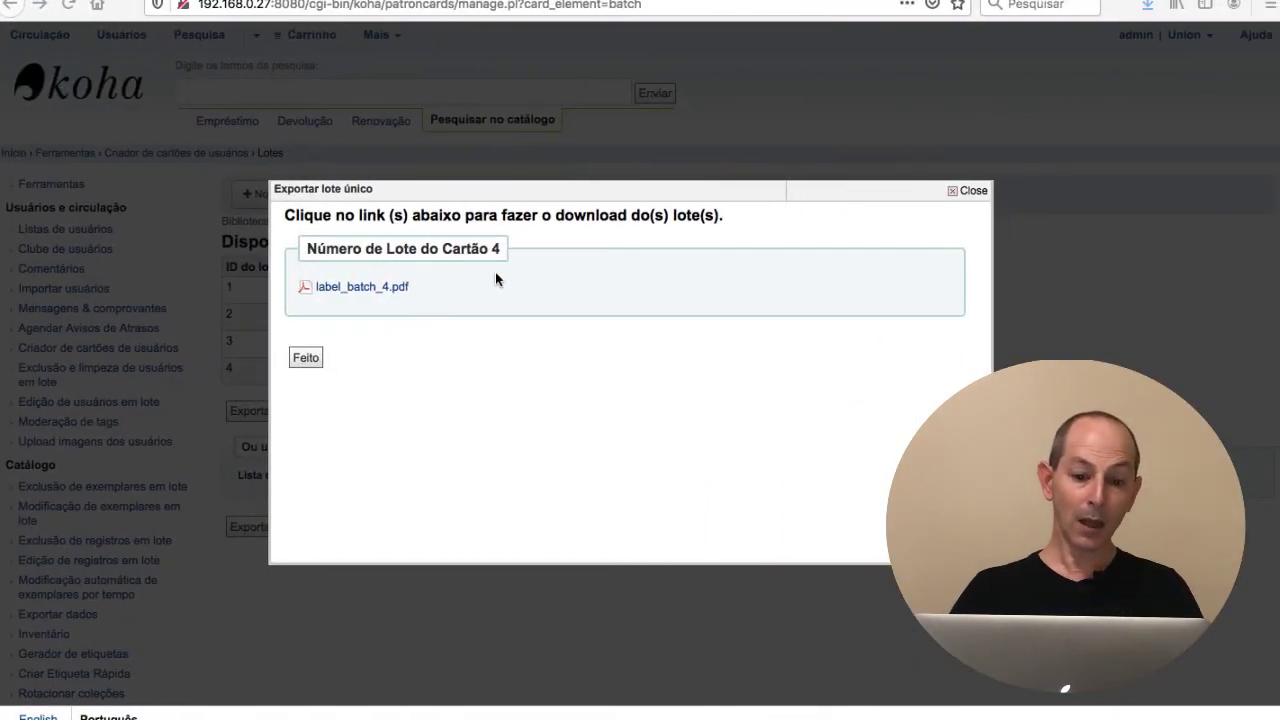
click(985, 191)
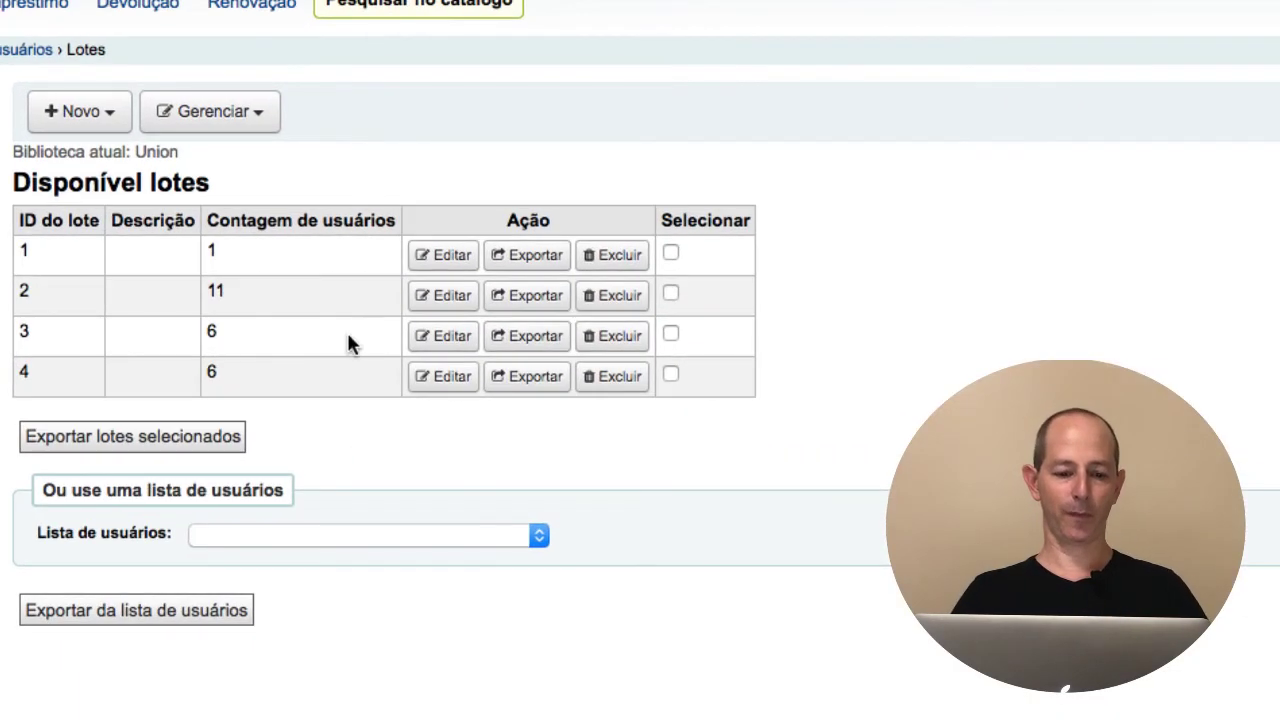
click(517, 378)
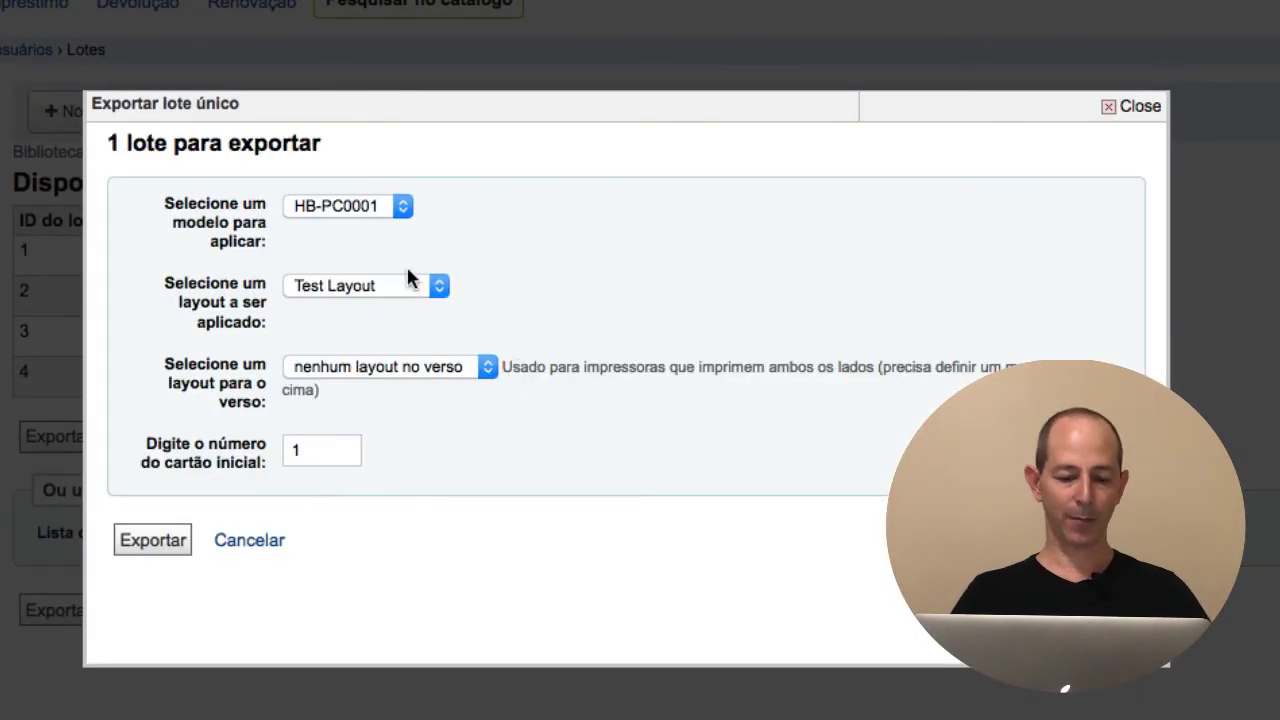
click(404, 278)
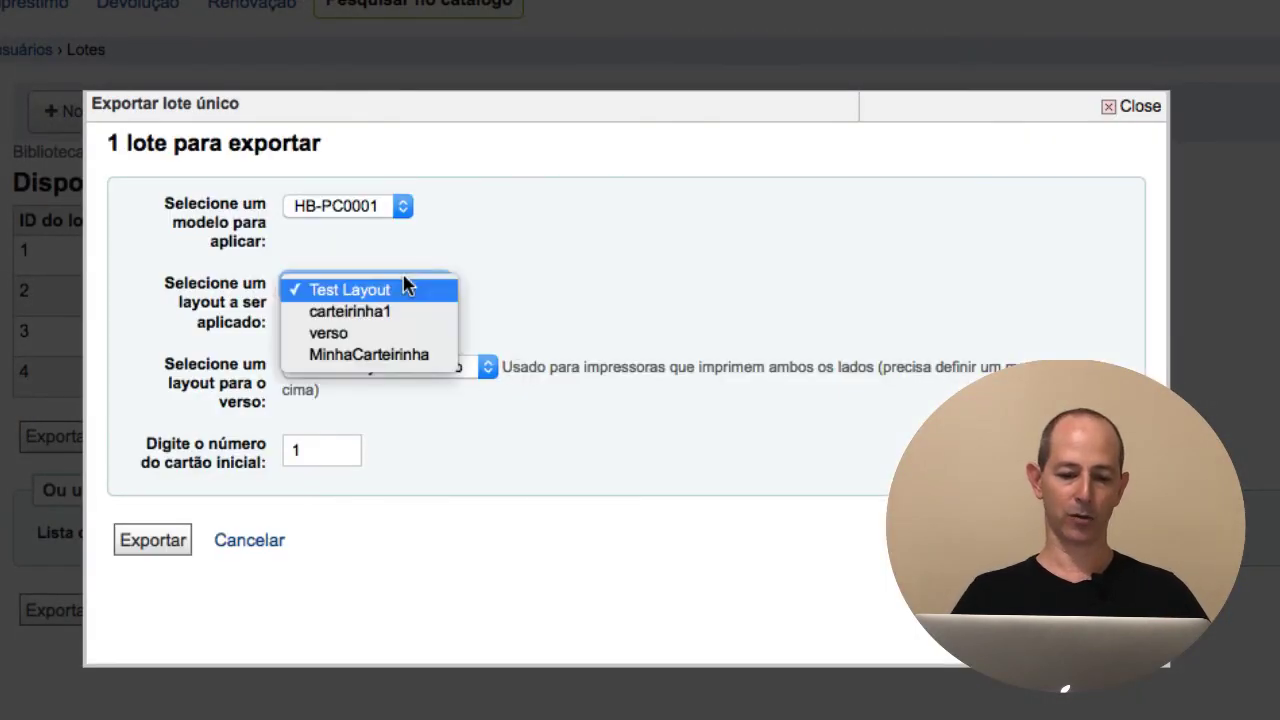
click(374, 332)
click(560, 281)
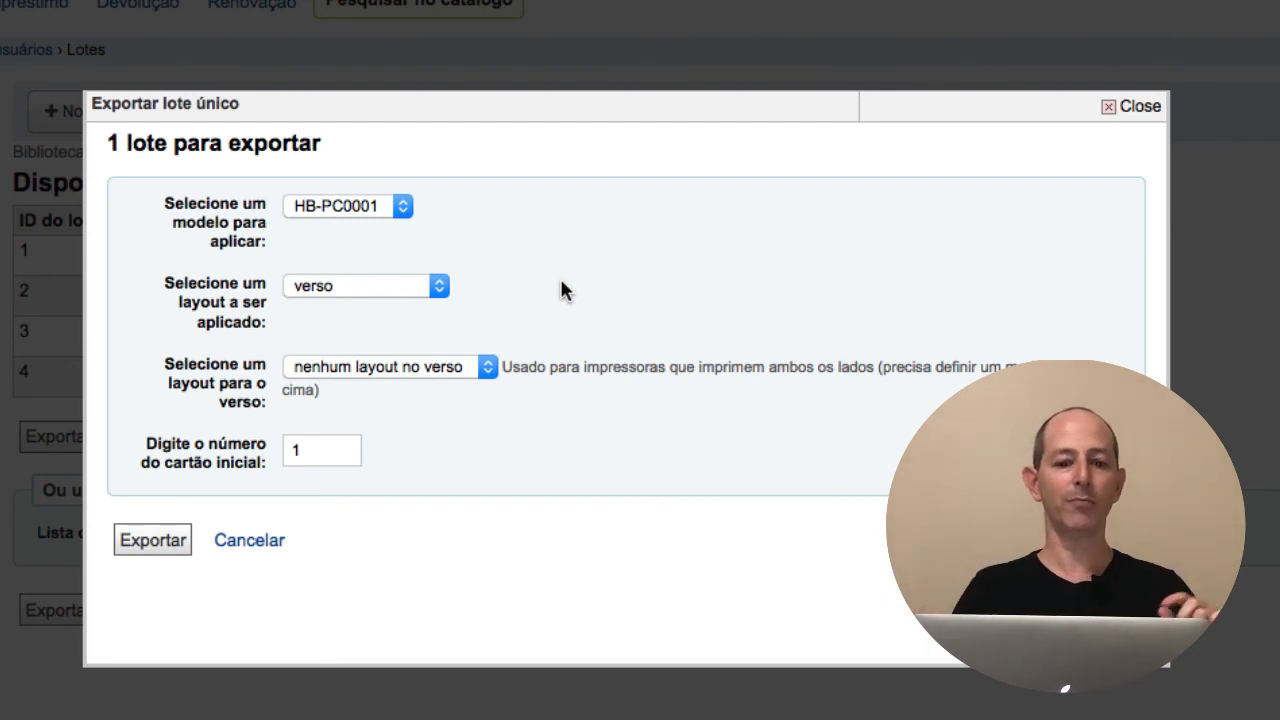
- Export the back-side cards of batch 4 and open the resulting PDF in Adobe Acrobat Reader DC
click(122, 543)
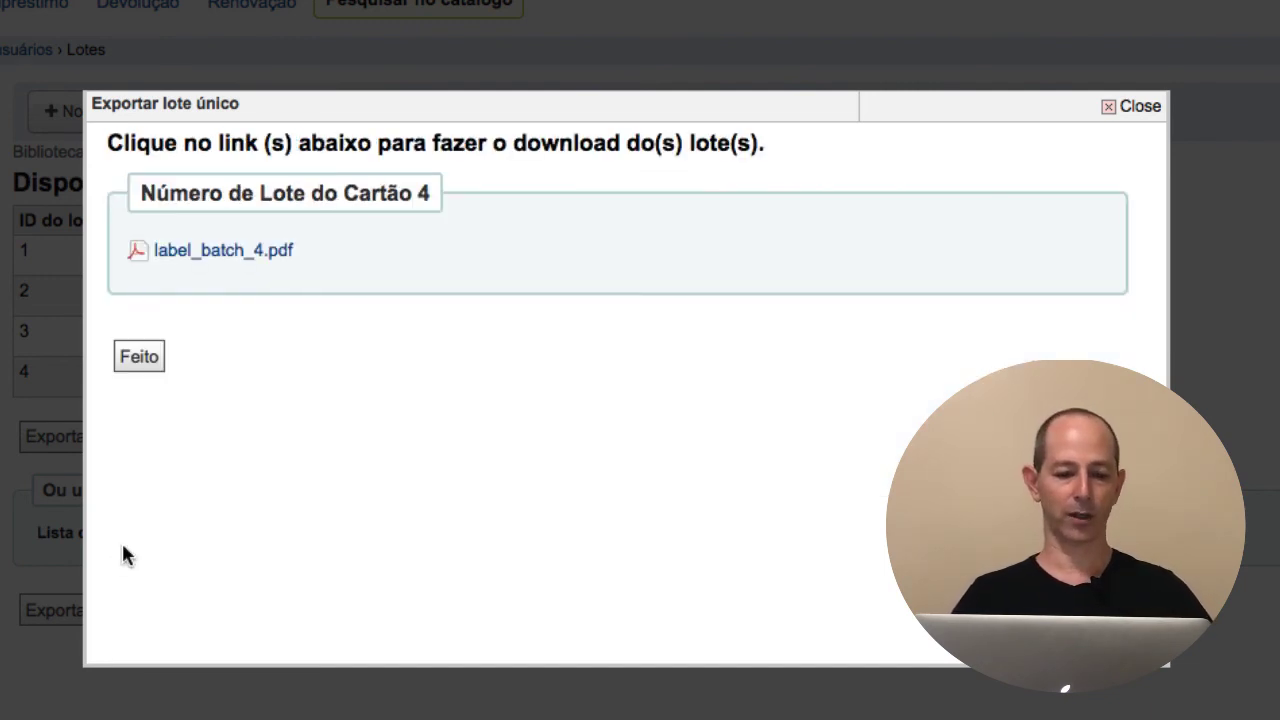
click(218, 252)
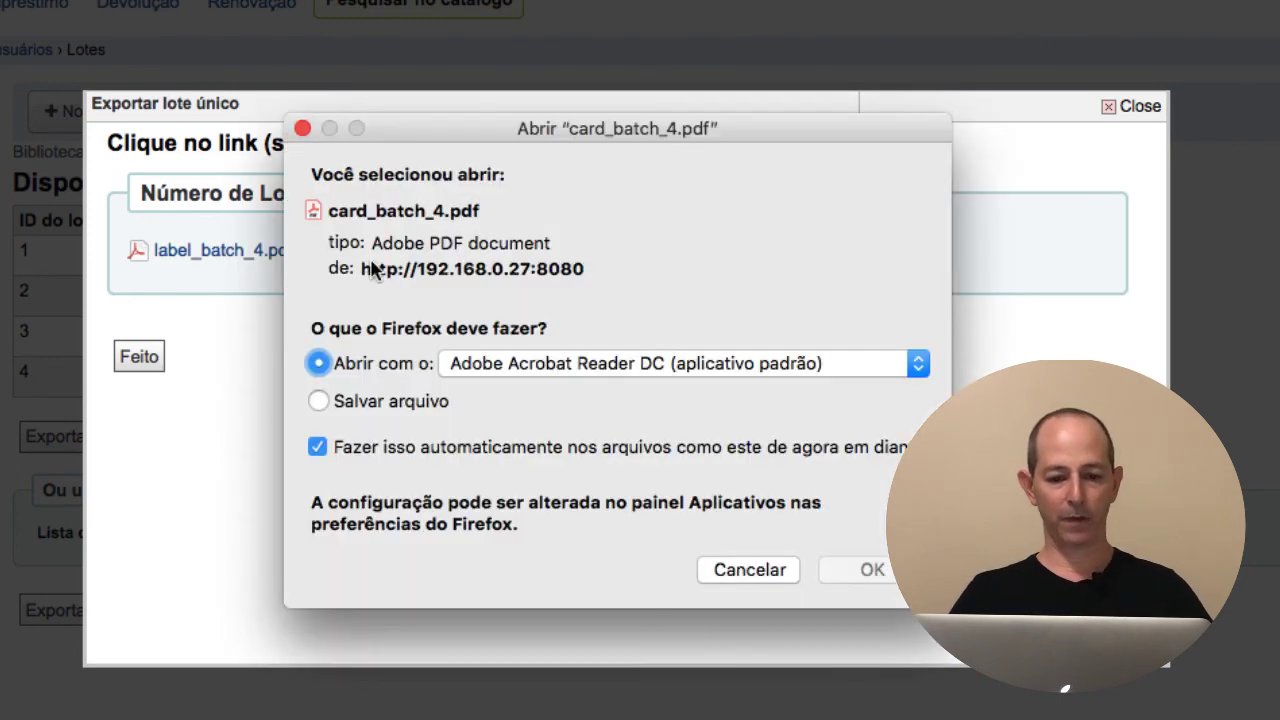
click(862, 568)
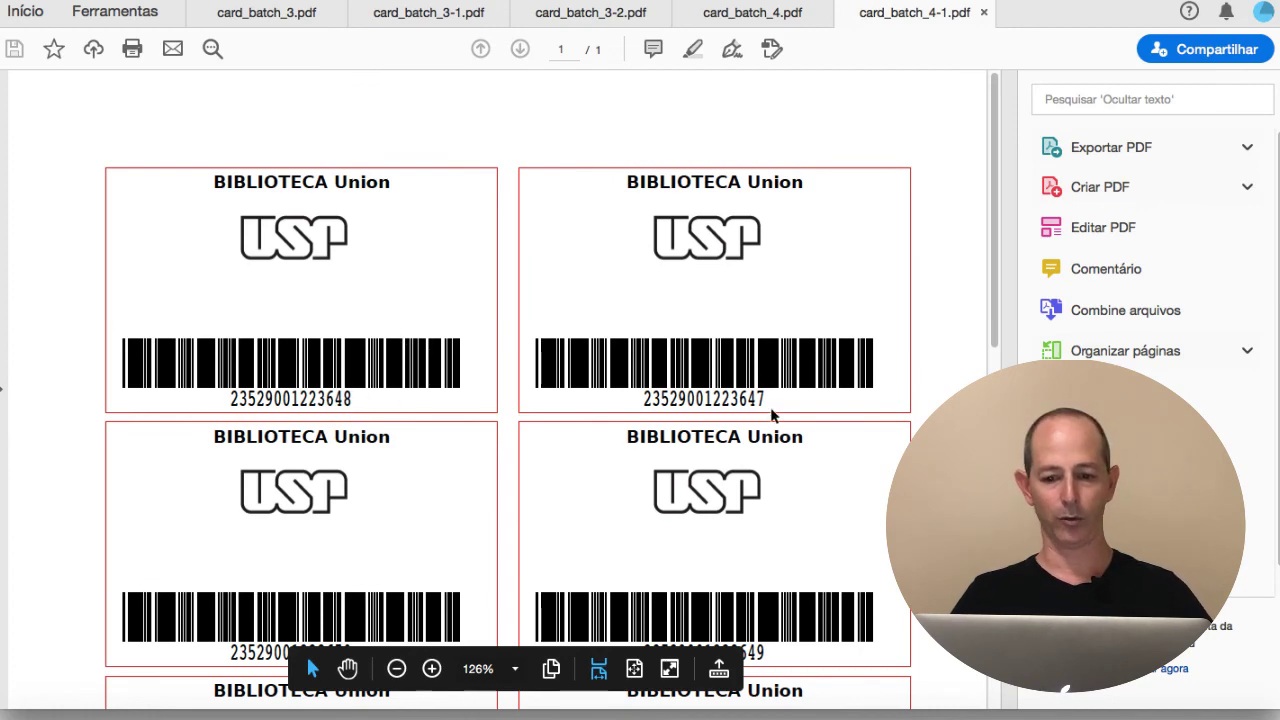
- Examine the card backs in the PDF, from the whole page to a 200% close-up of the first barcode
scroll(640, 477, down, 4)
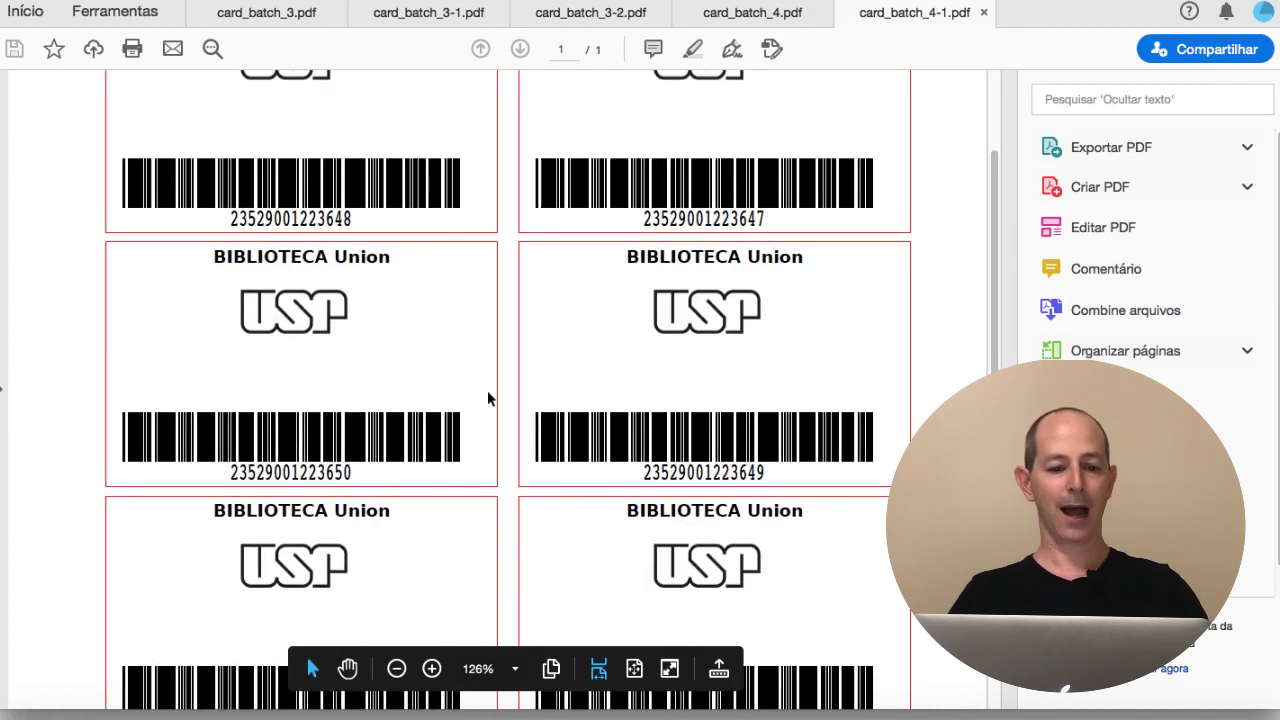
scroll(740, 534, down, 4)
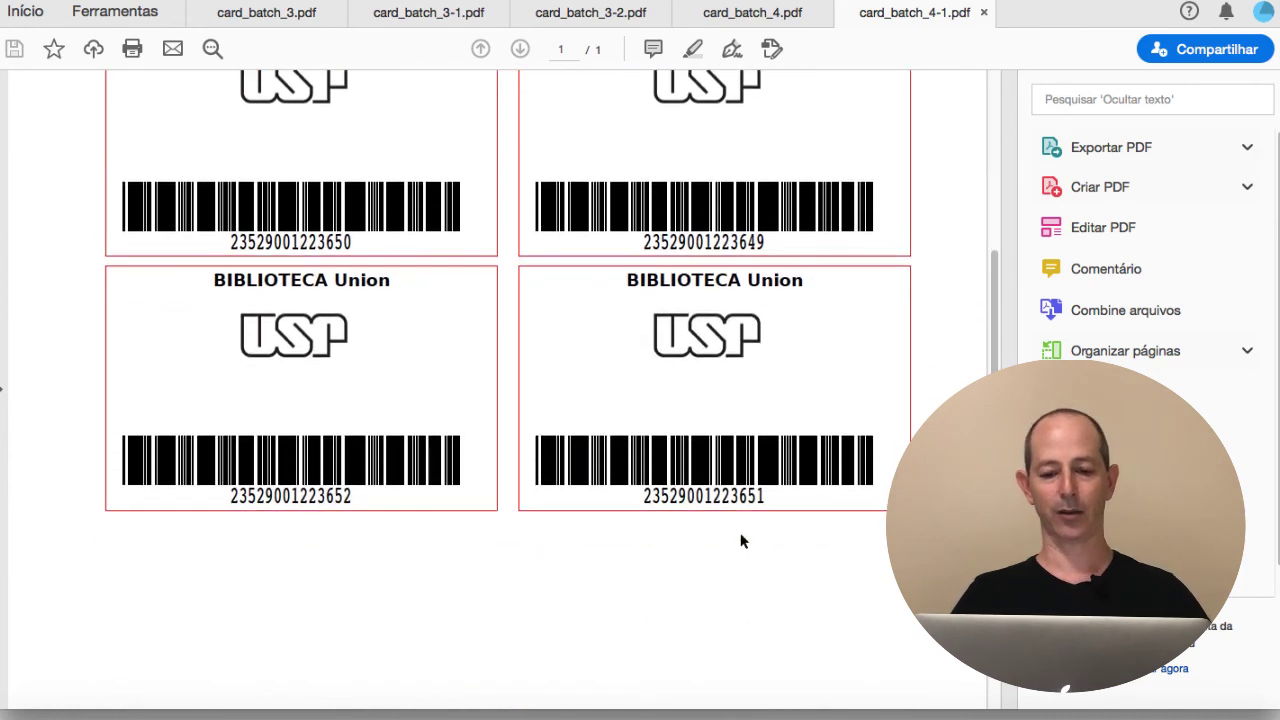
scroll(740, 533, up, 3)
scroll(377, 380, up, 5)
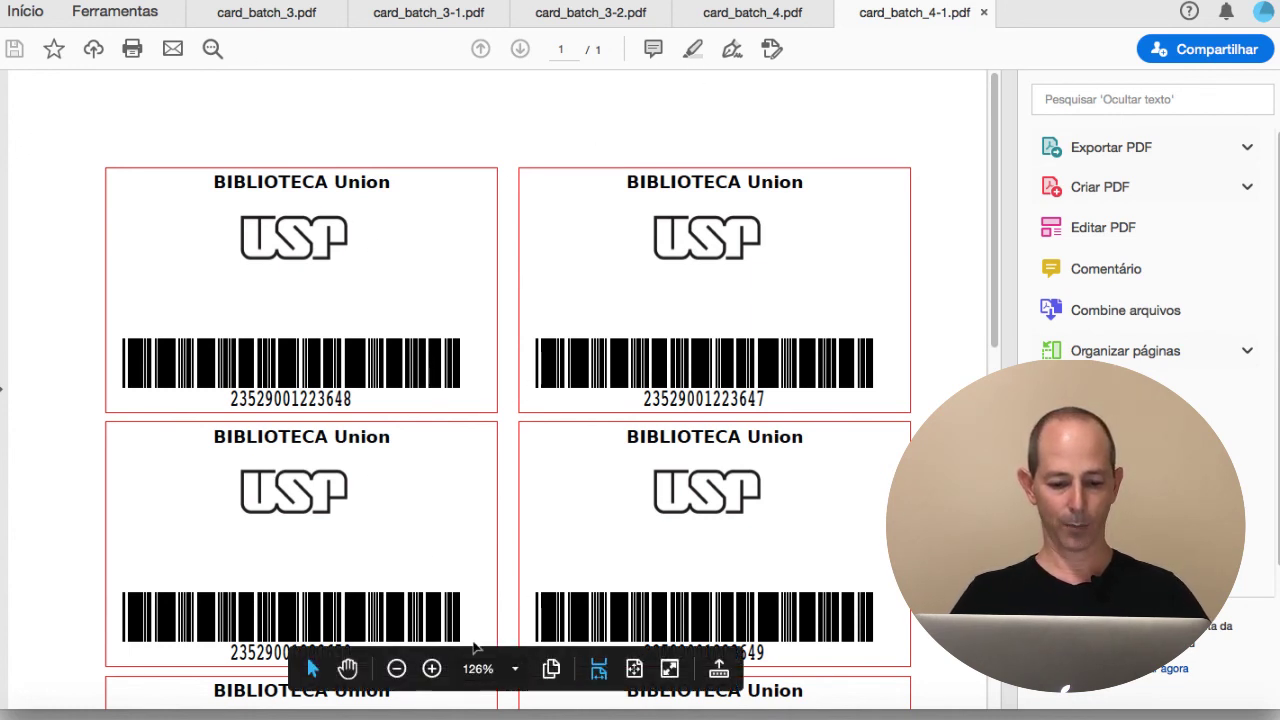
click(432, 668)
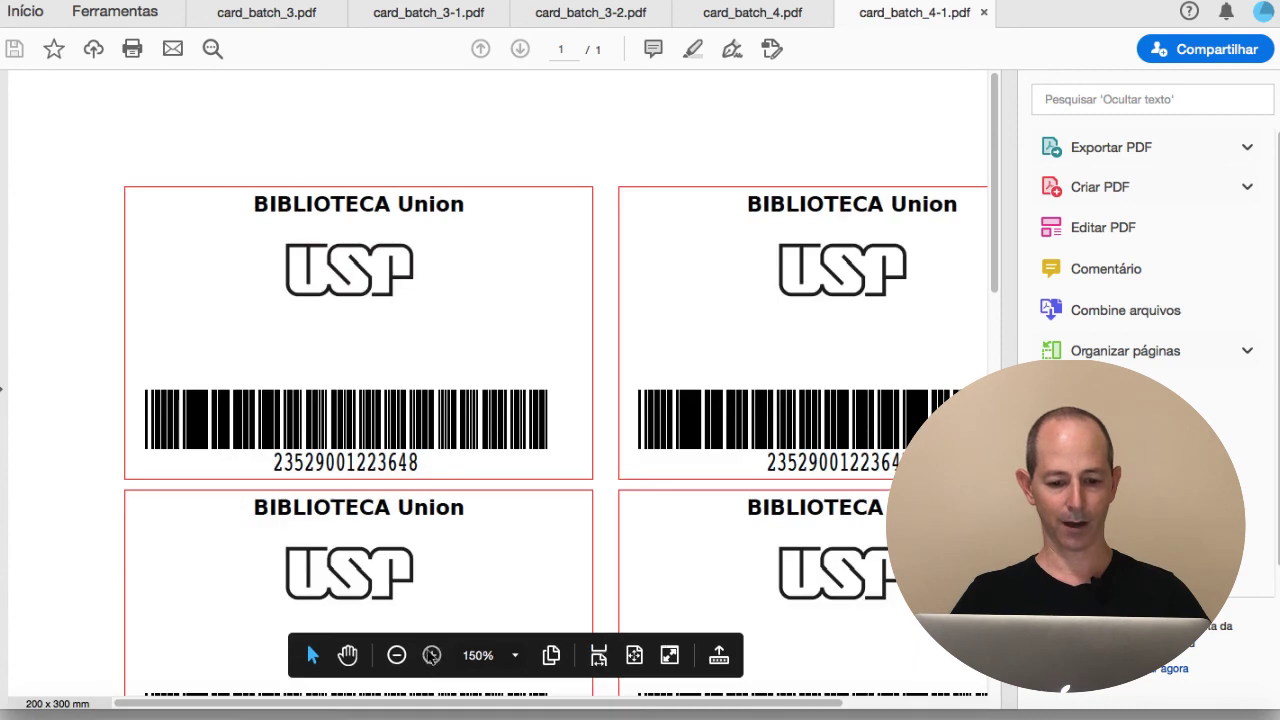
click(432, 655)
scroll(393, 421, down, 3)
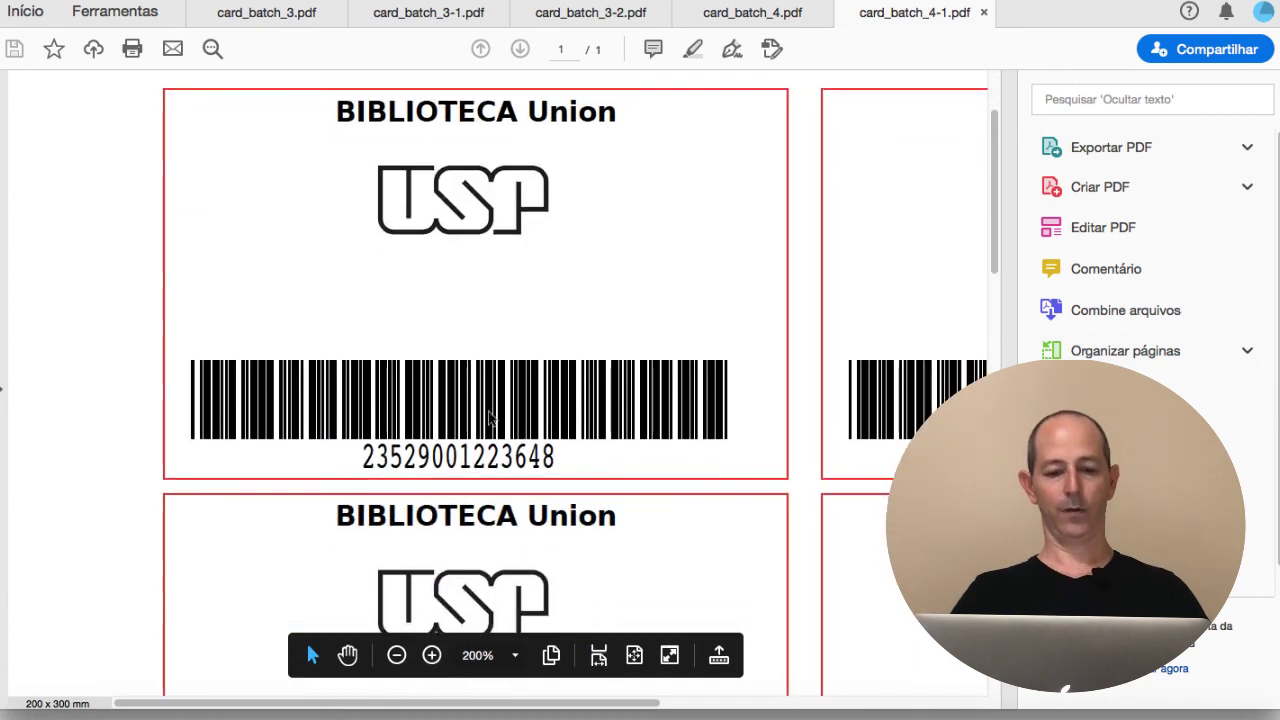